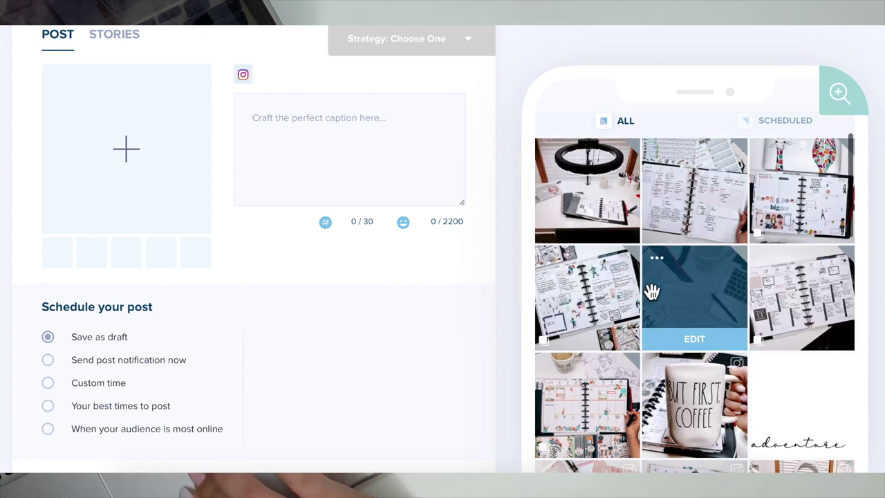
# Upload IMG_4365.JPG from the Downloads folder into a new post and create the post as a draft.
pyautogui.scroll(2, 504, 200)
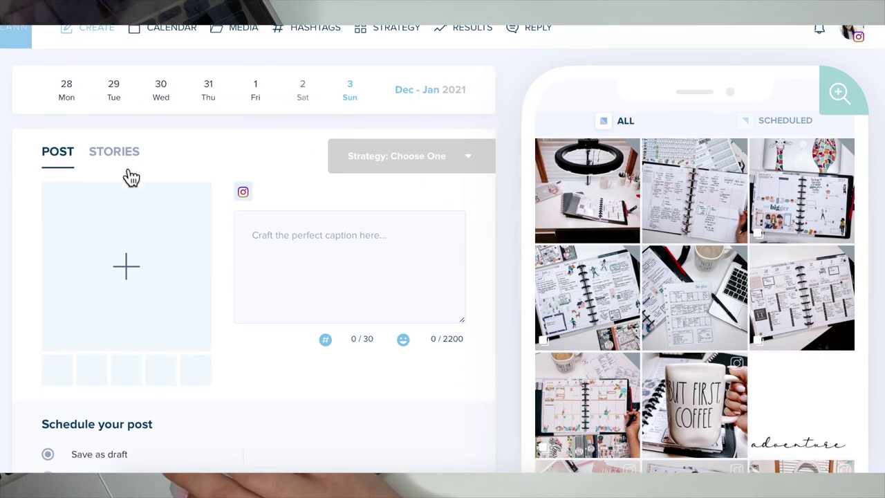
pyautogui.click(132, 283)
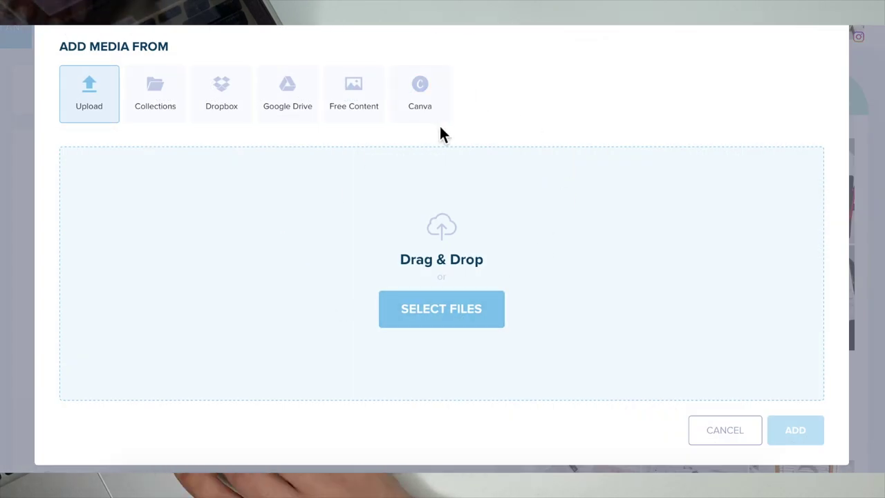
pyautogui.click(145, 484)
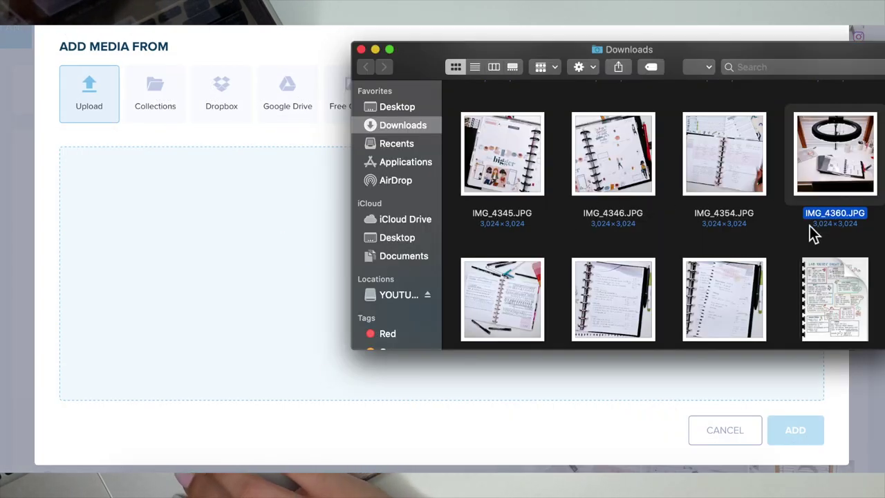
pyautogui.scroll(-2, 627, 218)
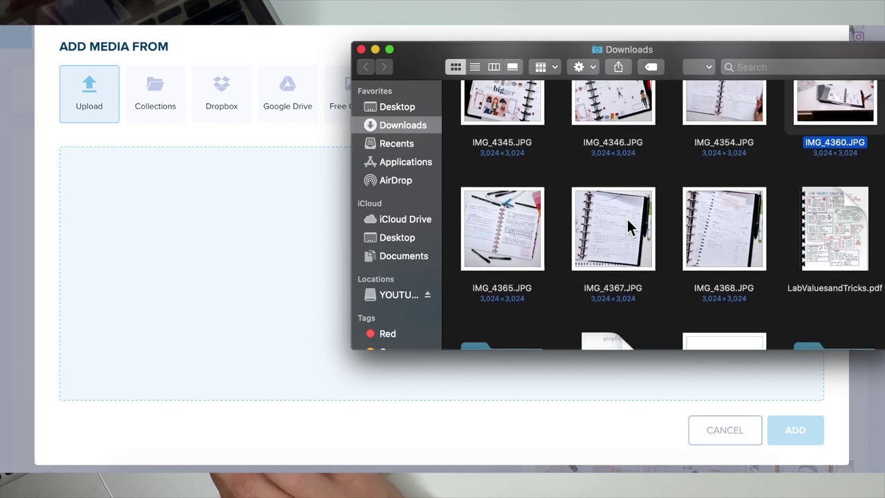
pyautogui.click(510, 215)
pyautogui.moveTo(510, 215); pyautogui.dragTo(255, 226)
pyautogui.click(313, 362)
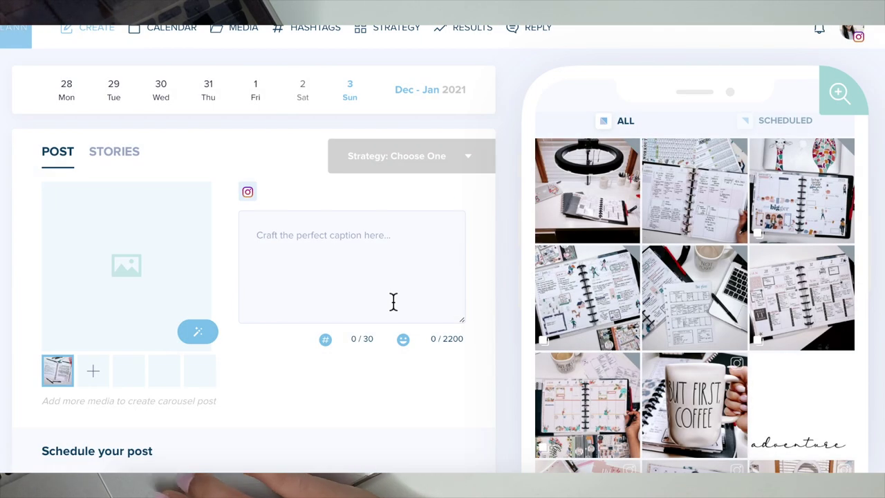
pyautogui.scroll(-3, 345, 311)
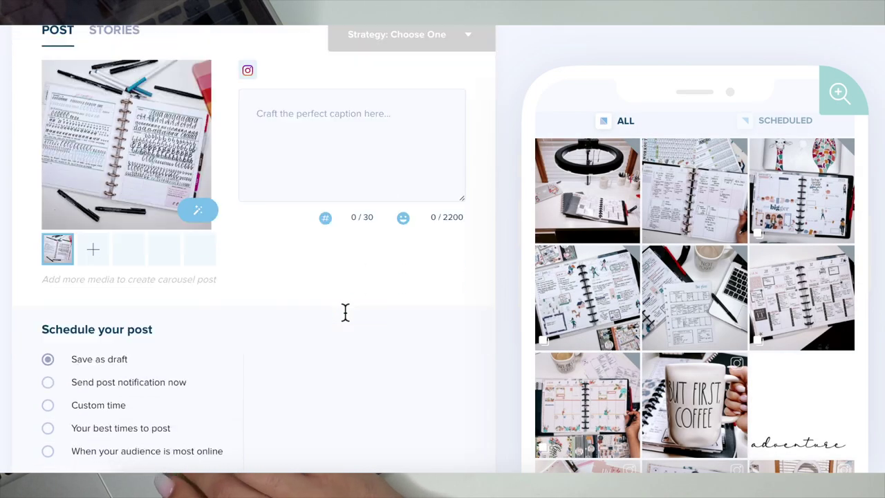
pyautogui.click(399, 466)
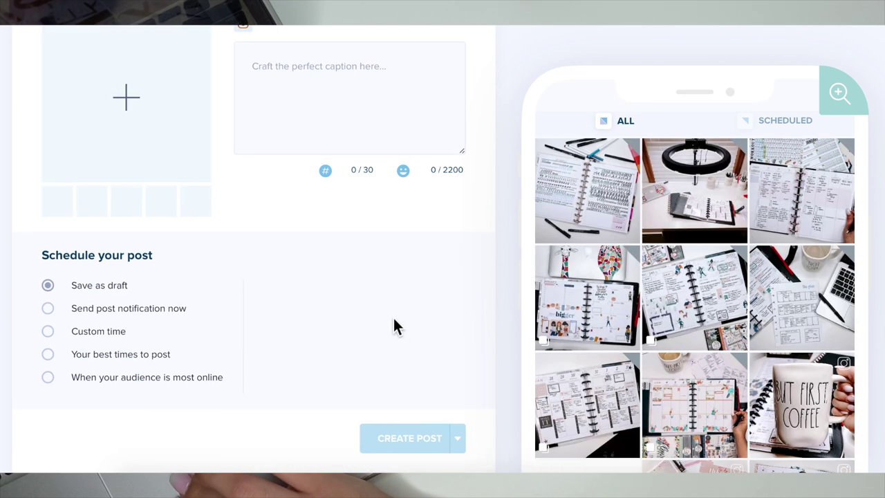
# Upload IMG_4367.JPG and IMG_4368.JPG together from Downloads as a carousel and create the post as a draft.
pyautogui.scroll(1, 393, 319)
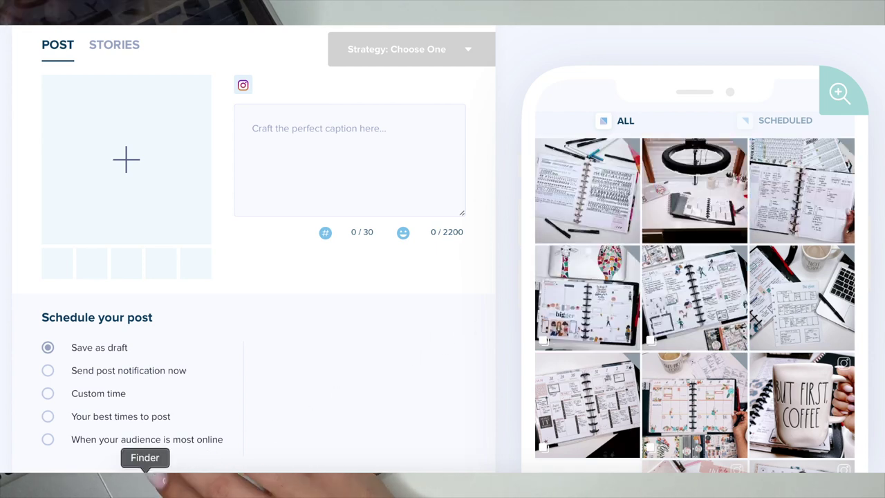
pyautogui.click(145, 480)
pyautogui.click(255, 310)
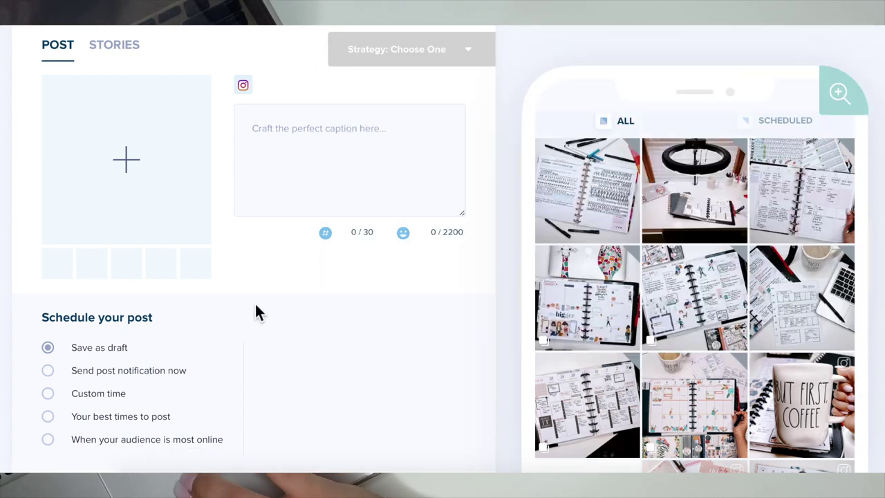
pyautogui.click(108, 170)
pyautogui.click(144, 482)
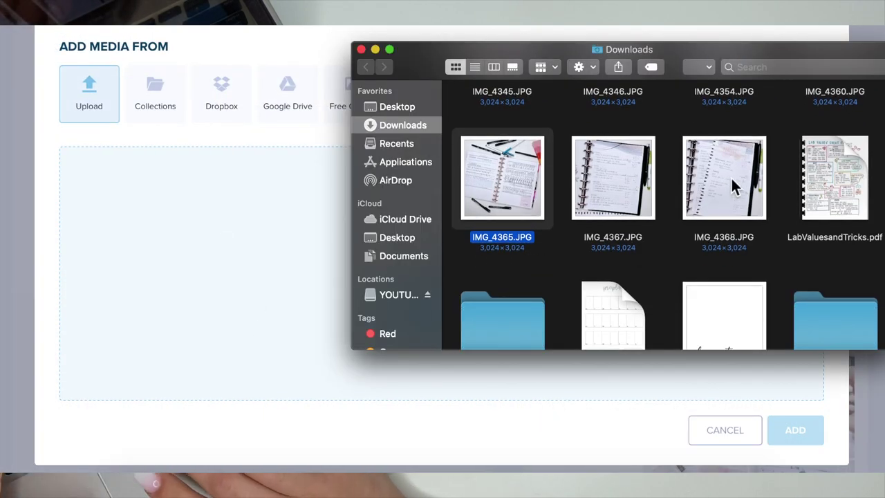
pyautogui.click(632, 181)
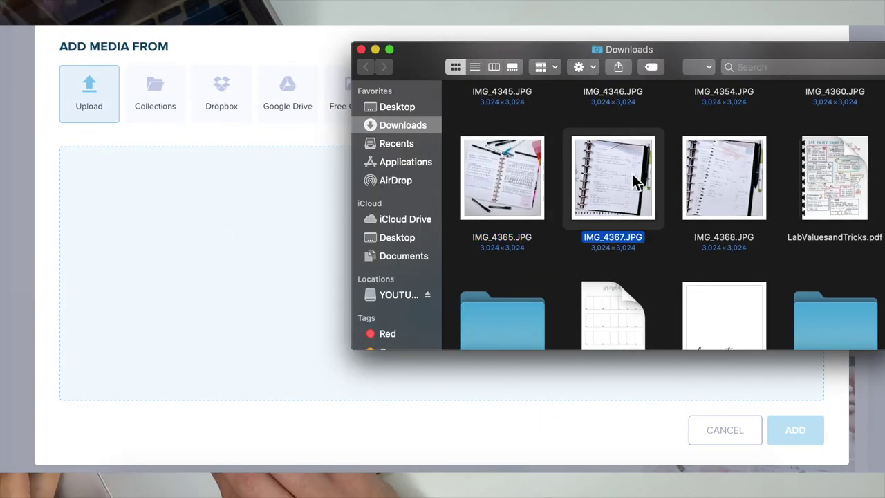
pyautogui.keyDown('super'); pyautogui.click(716, 169); pyautogui.keyUp('super')
pyautogui.moveTo(713, 174); pyautogui.dragTo(257, 283)
pyautogui.click(225, 182)
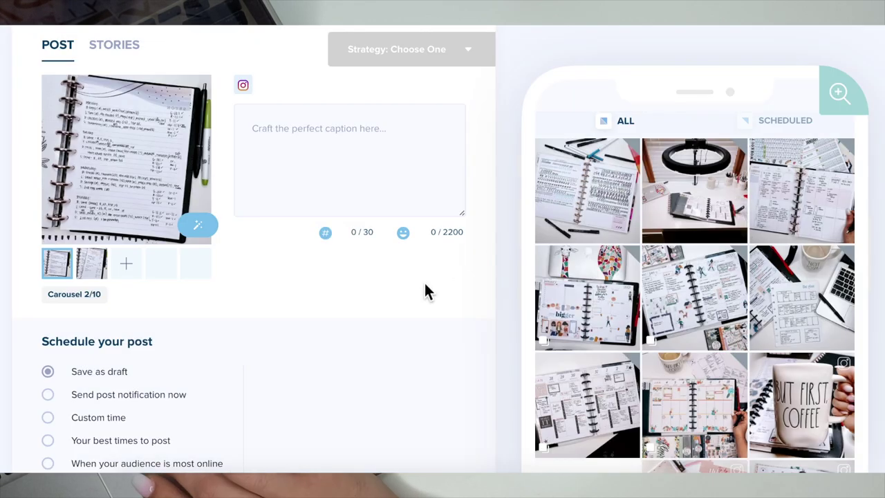
pyautogui.scroll(-3, 426, 289)
pyautogui.click(412, 436)
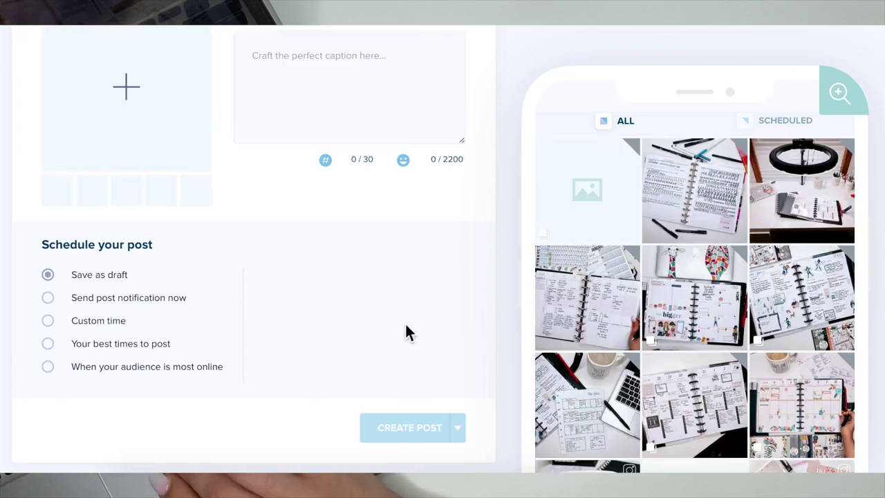
# Open the Strategy page, dismiss the holiday campaign prompts banner and look through the list of brand story themes.
pyautogui.scroll(5, 420, 293)
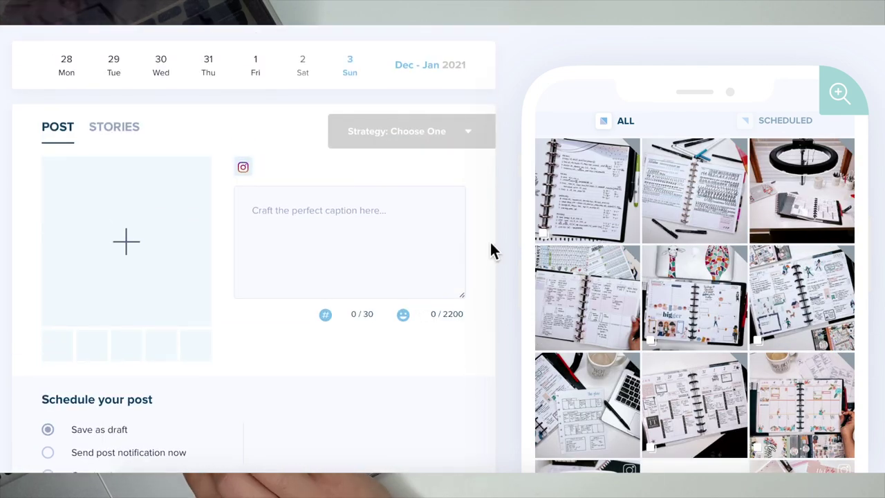
pyautogui.scroll(1, 489, 240)
pyautogui.scroll(-1, 563, 253)
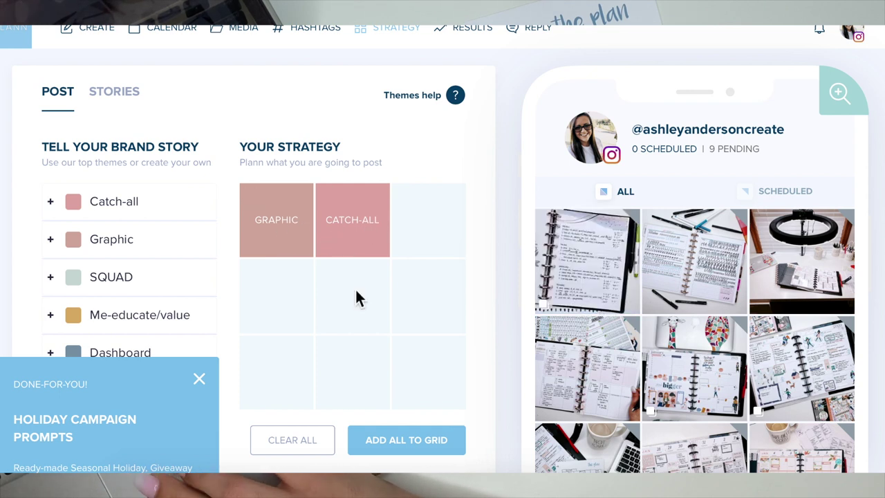
pyautogui.click(203, 381)
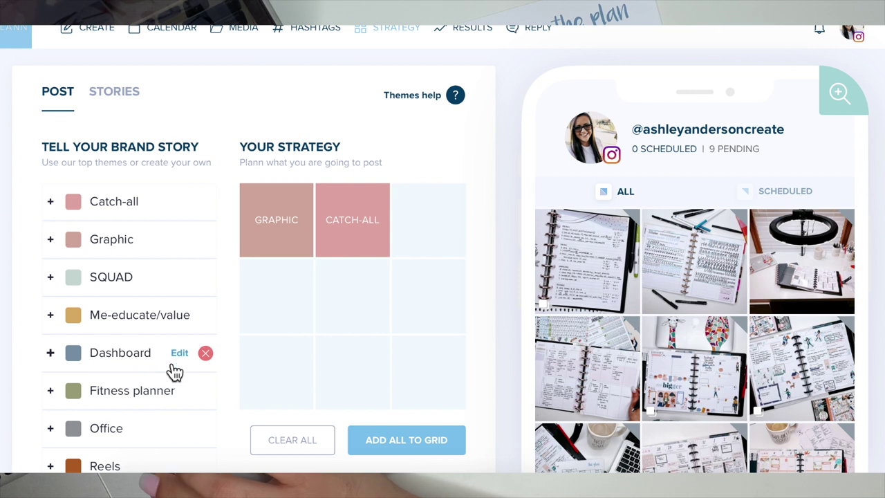
pyautogui.scroll(-2, 141, 439)
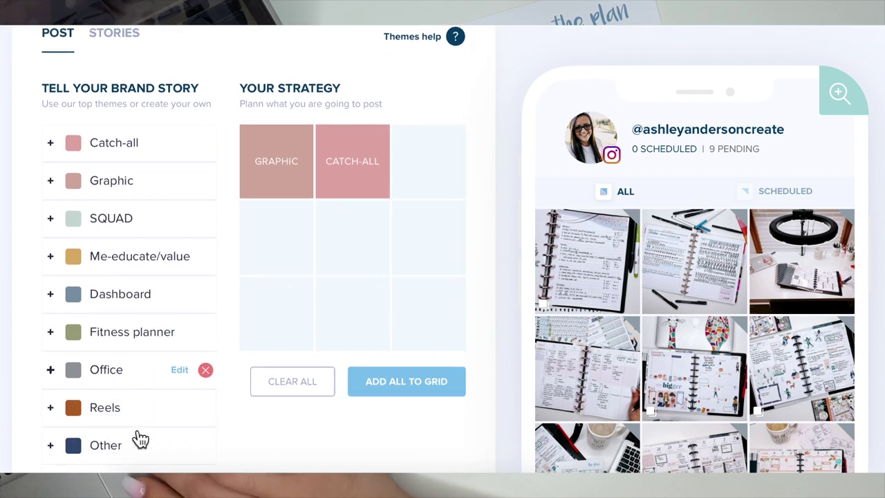
pyautogui.scroll(2, 137, 428)
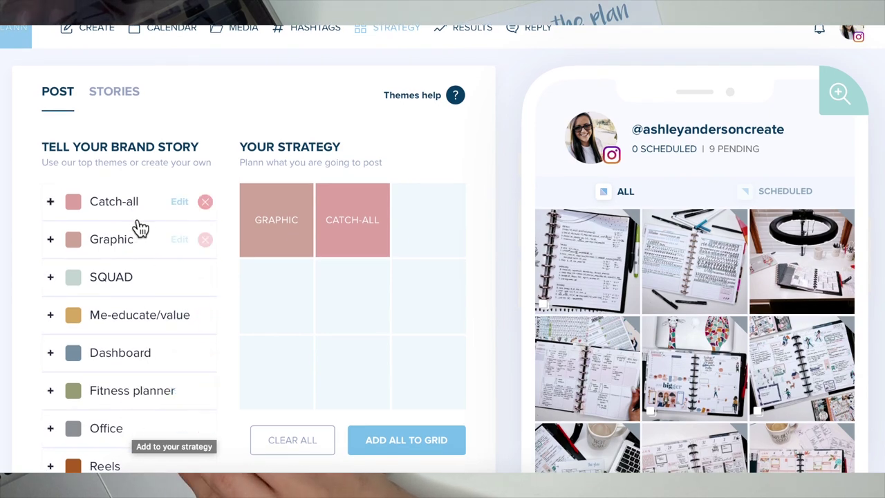
# Delete the Catch-all and Graphic tiles from the strategy layout.
pyautogui.click(327, 195)
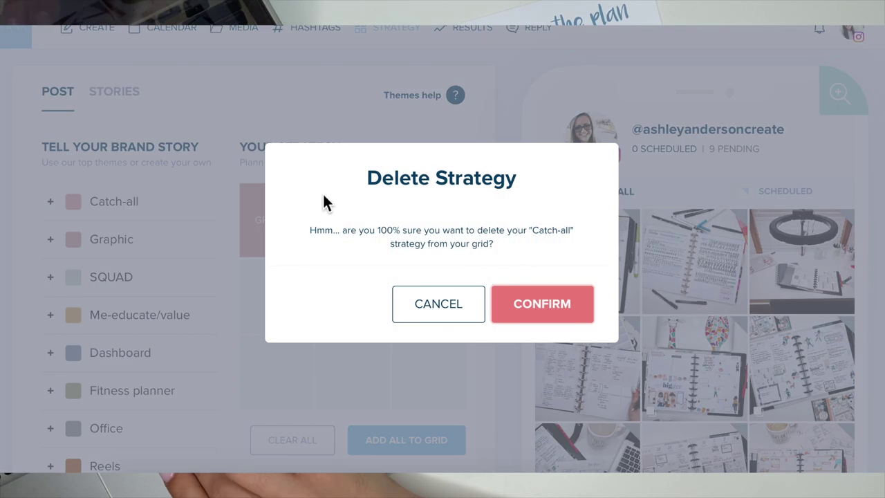
pyautogui.click(504, 299)
pyautogui.click(252, 197)
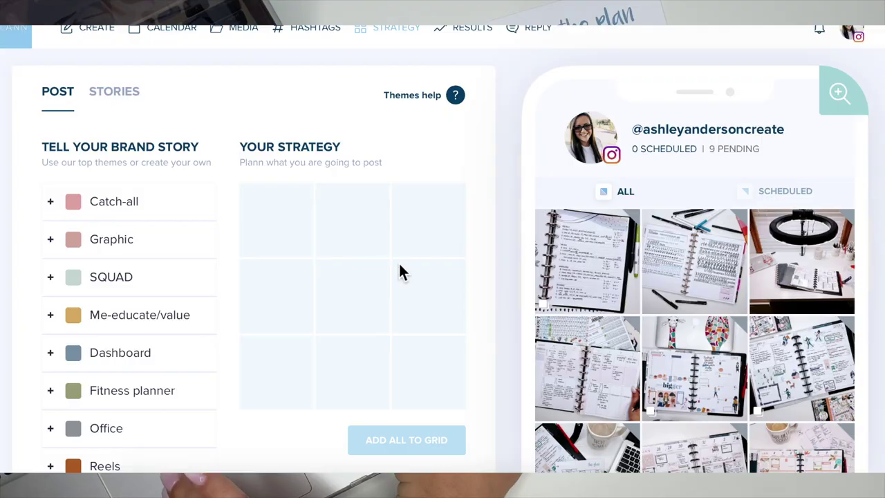
# Fill the strategy layout with a Graphic tile, a Me-educate/value tile, two more Graphic tiles and a Dashboard tile.
pyautogui.moveTo(99, 230)
pyautogui.moveTo(97, 242); pyautogui.dragTo(331, 280)
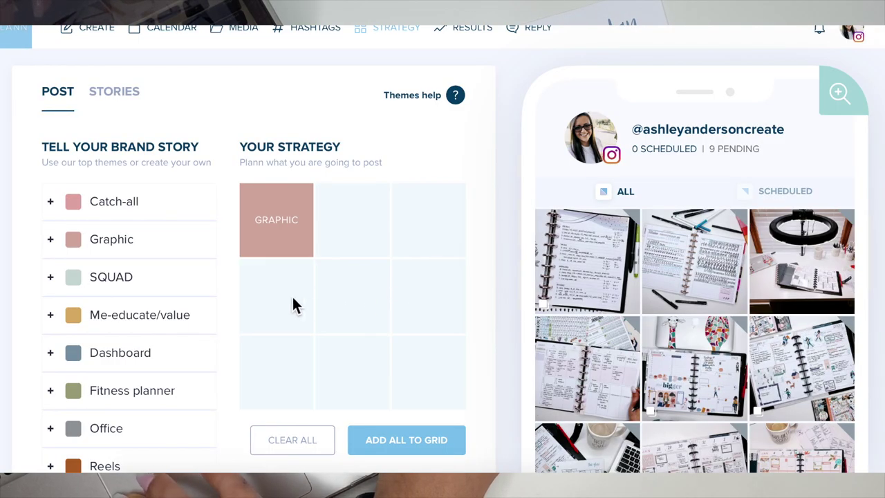
pyautogui.click(145, 330)
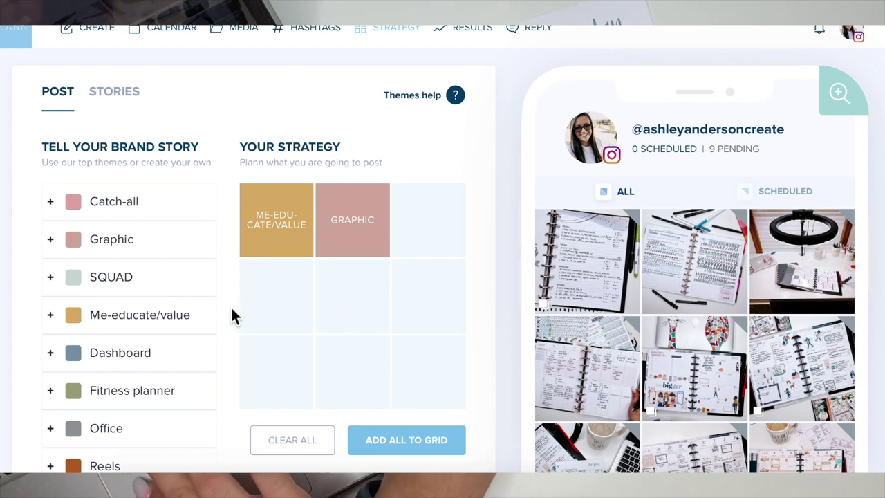
pyautogui.click(127, 244)
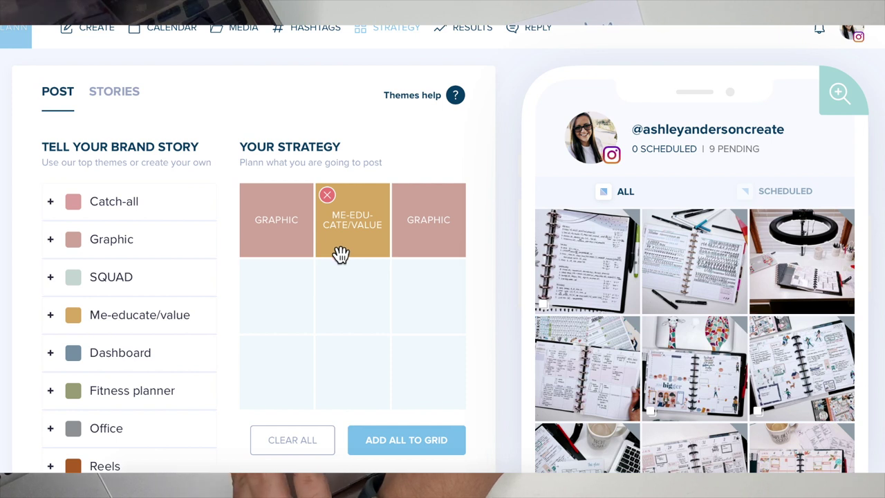
pyautogui.moveTo(790, 261)
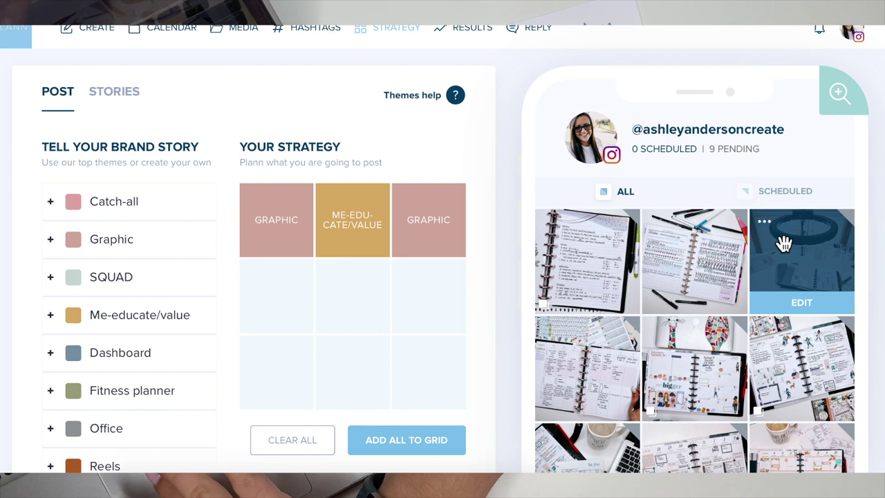
pyautogui.moveTo(189, 257)
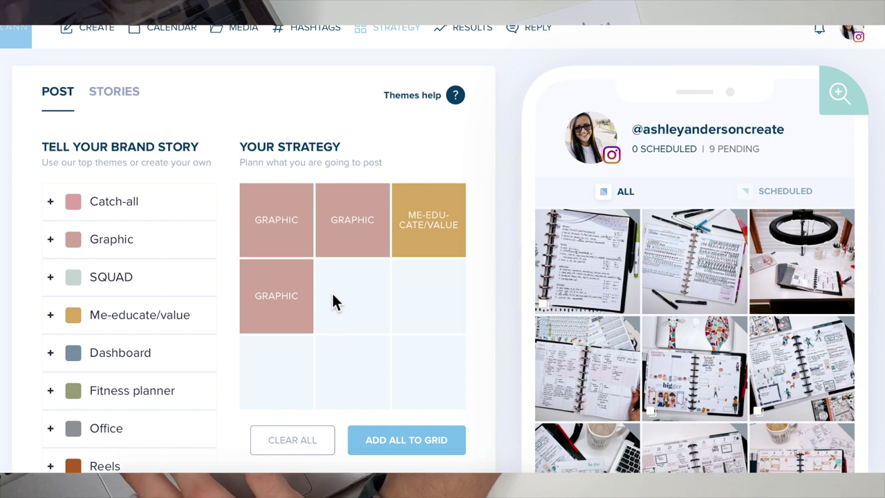
pyautogui.click(138, 369)
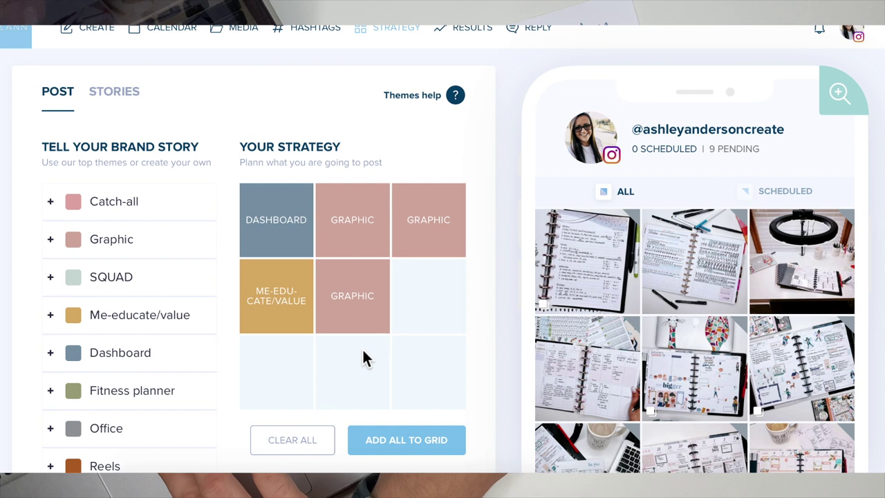
# Create a custom theme named "Hourly" with a teal color.
pyautogui.moveTo(207, 355)
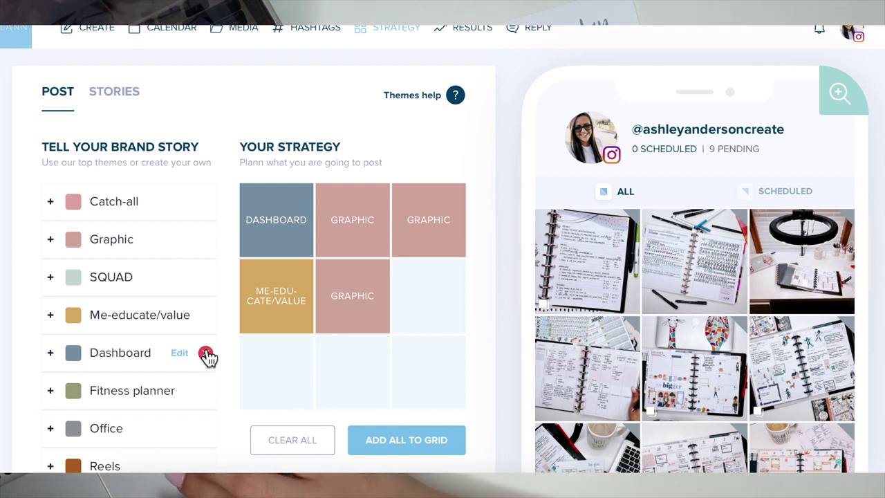
pyautogui.scroll(-3, 159, 376)
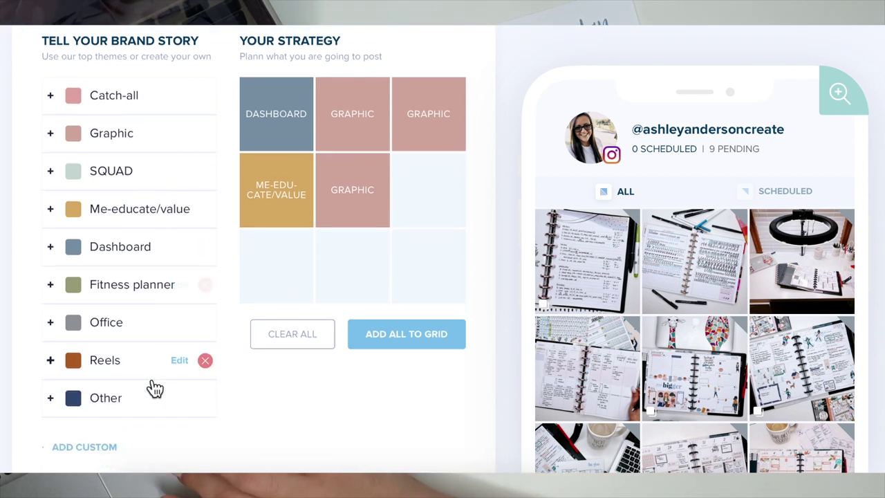
pyautogui.click(91, 458)
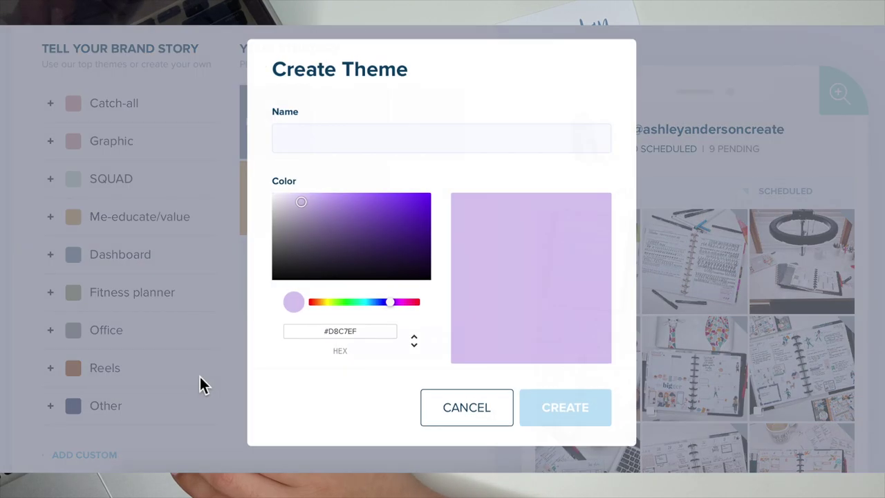
pyautogui.click(343, 137)
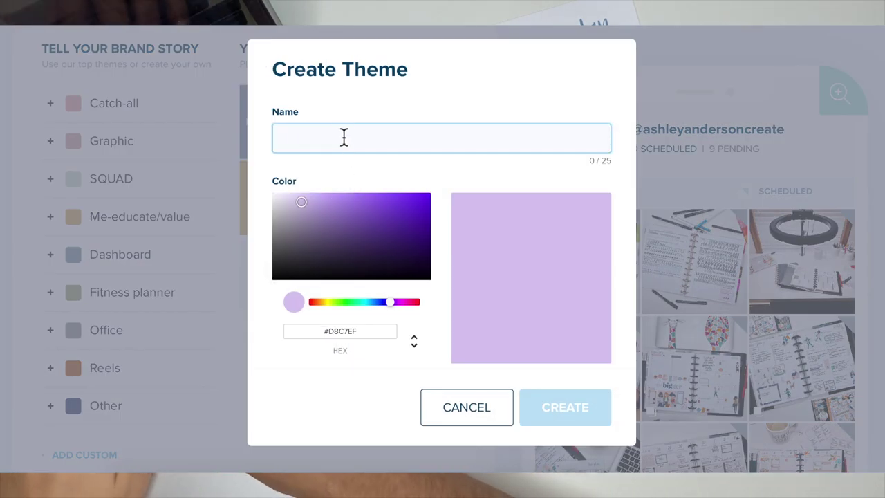
pyautogui.write('Hourly')
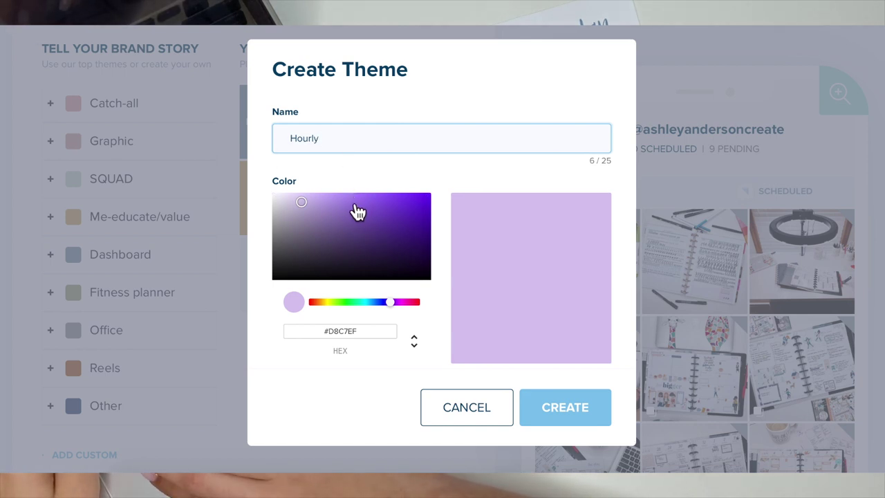
pyautogui.moveTo(354, 213); pyautogui.dragTo(330, 195)
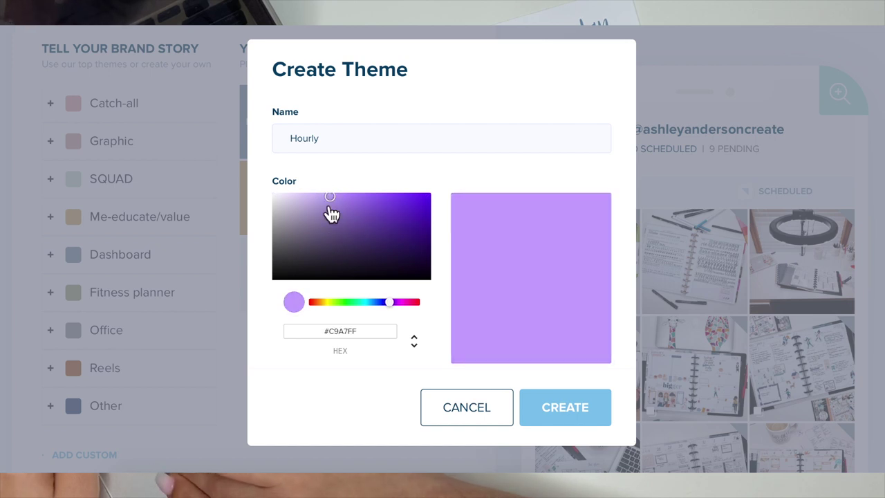
pyautogui.moveTo(398, 307); pyautogui.dragTo(374, 311)
pyautogui.moveTo(336, 201); pyautogui.dragTo(381, 226)
pyautogui.click(586, 420)
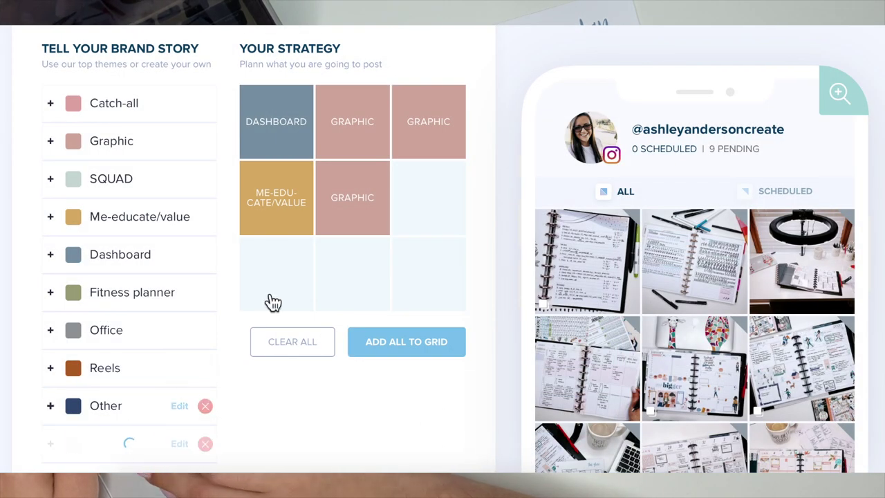
# Place the Hourly theme first in the strategy layout and add all strategy tiles to the Instagram feed grid.
pyautogui.click(397, 355)
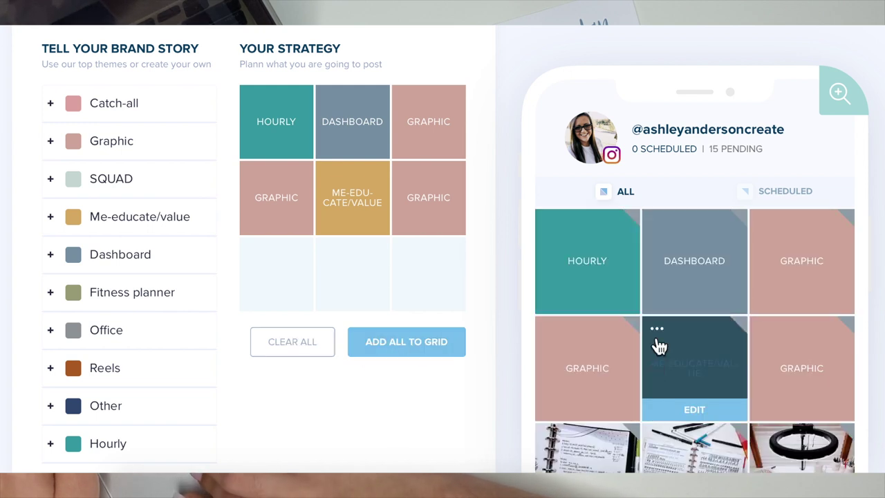
pyautogui.scroll(-2, 614, 369)
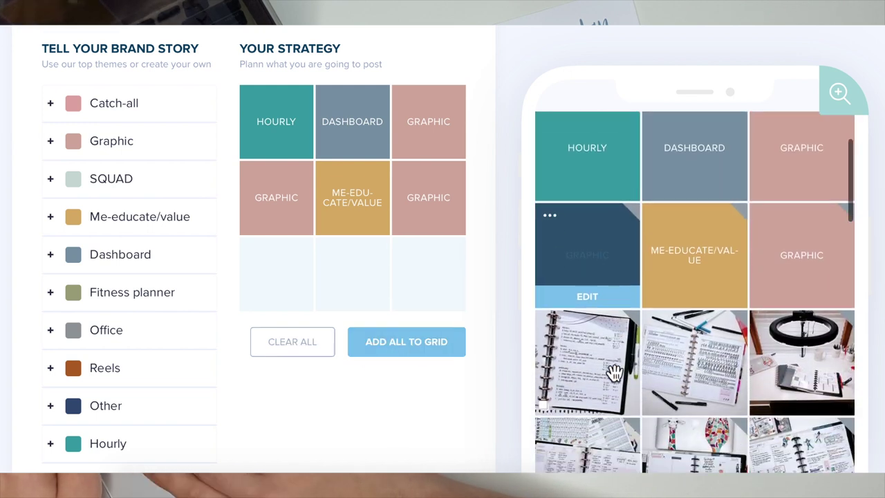
# In the feed grid, move the Me-educate/value tile one row down and a Graphic tile to the middle of the row above the published posts.
pyautogui.scroll(-1, 614, 371)
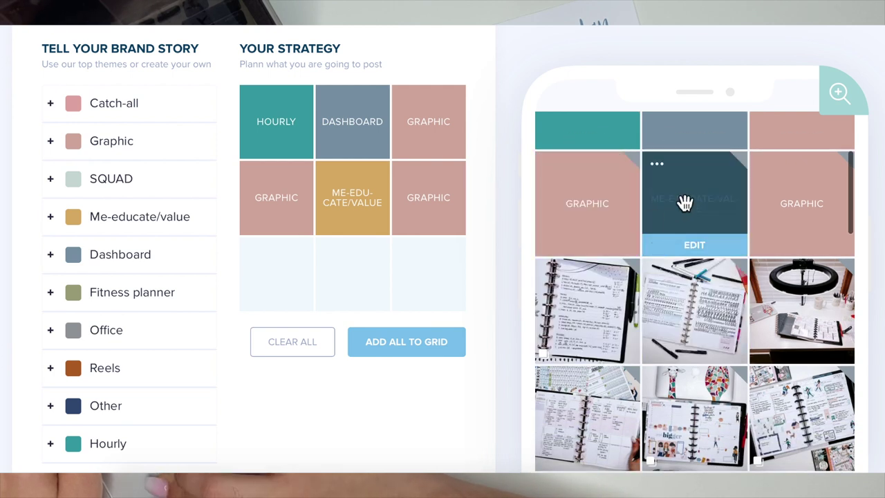
pyautogui.moveTo(685, 203); pyautogui.dragTo(579, 301)
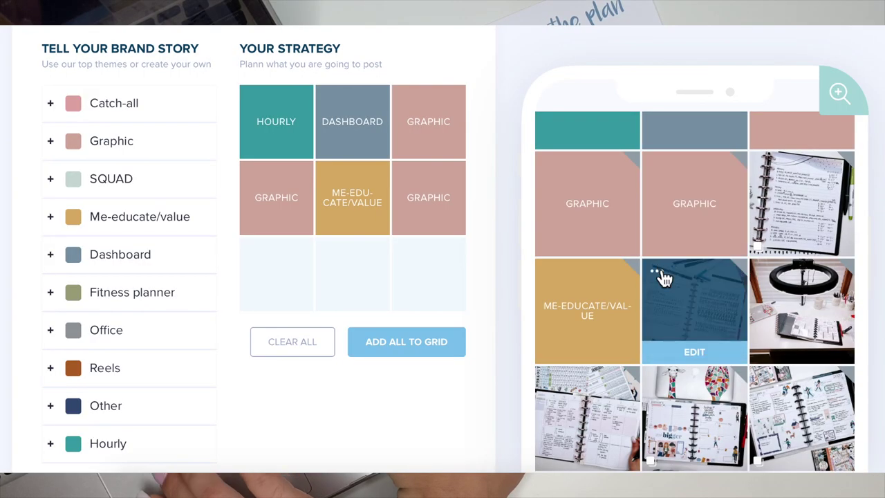
pyautogui.scroll(-2, 655, 320)
pyautogui.scroll(-2, 655, 320)
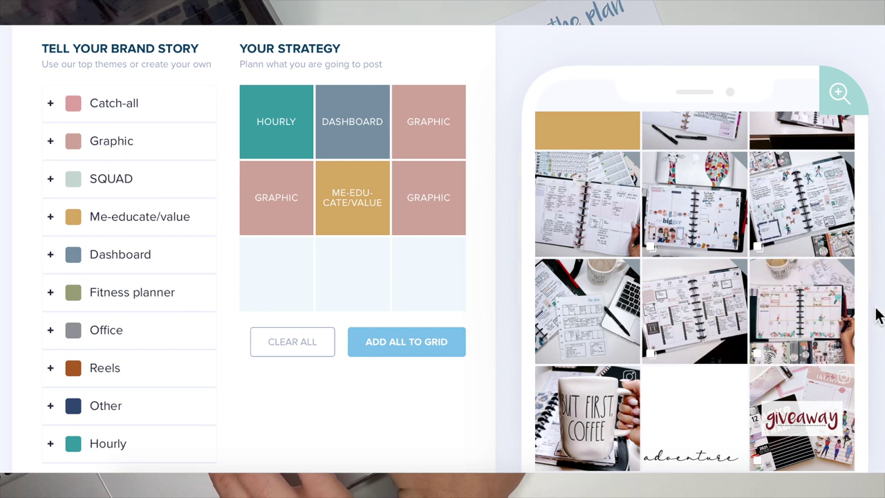
pyautogui.moveTo(820, 306)
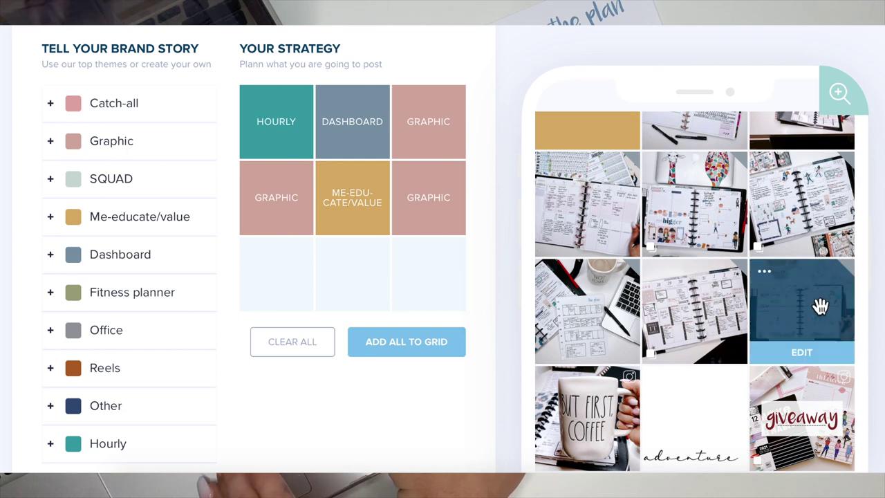
pyautogui.scroll(3, 820, 306)
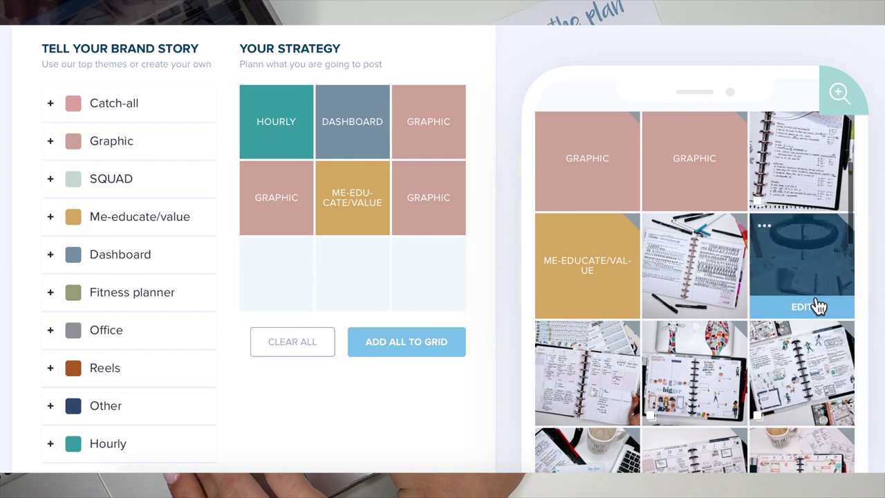
pyautogui.moveTo(706, 174); pyautogui.dragTo(697, 383)
pyautogui.scroll(-2, 697, 383)
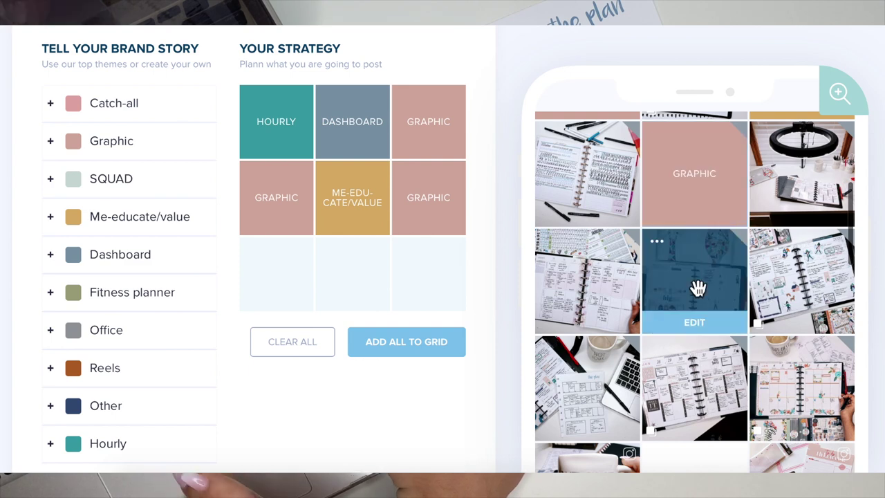
pyautogui.moveTo(695, 187); pyautogui.dragTo(697, 388)
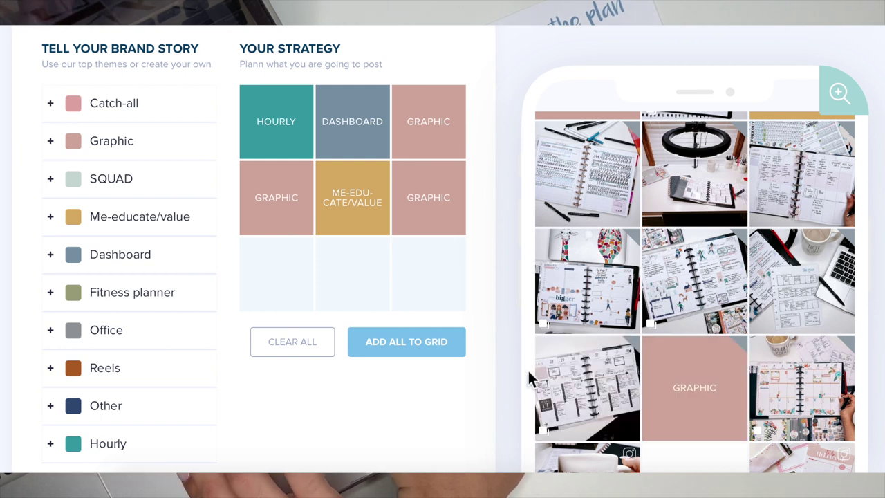
# Move the Me-educate/value tile down to the third column of the row directly above the lowest Graphic tile.
pyautogui.moveTo(568, 384)
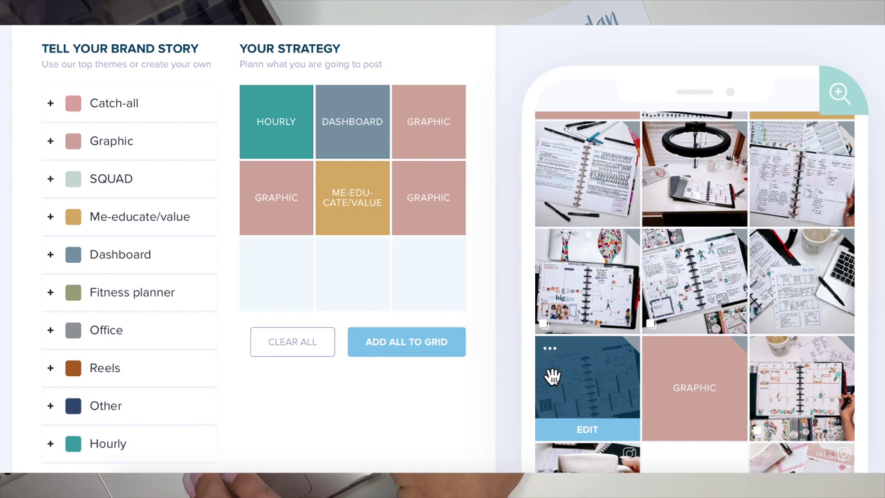
pyautogui.scroll(2, 642, 244)
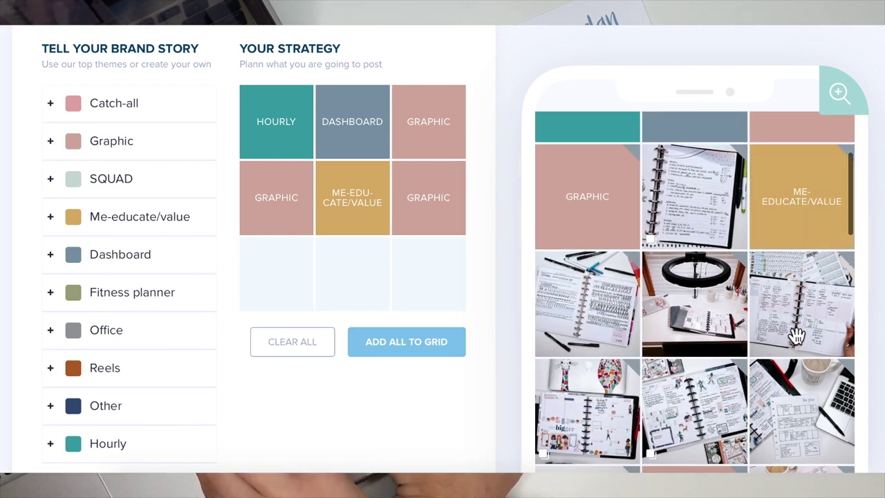
pyautogui.moveTo(792, 219)
pyautogui.moveTo(792, 213); pyautogui.dragTo(783, 420)
pyautogui.scroll(-3, 736, 361)
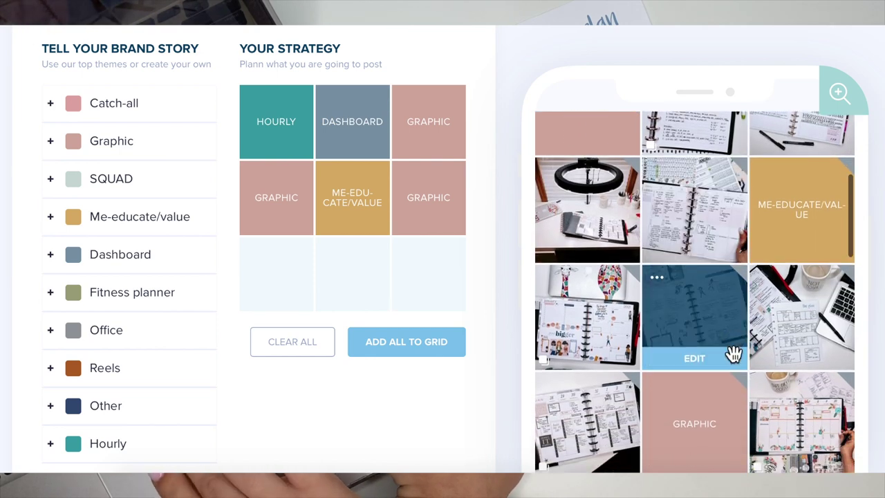
pyautogui.moveTo(821, 182)
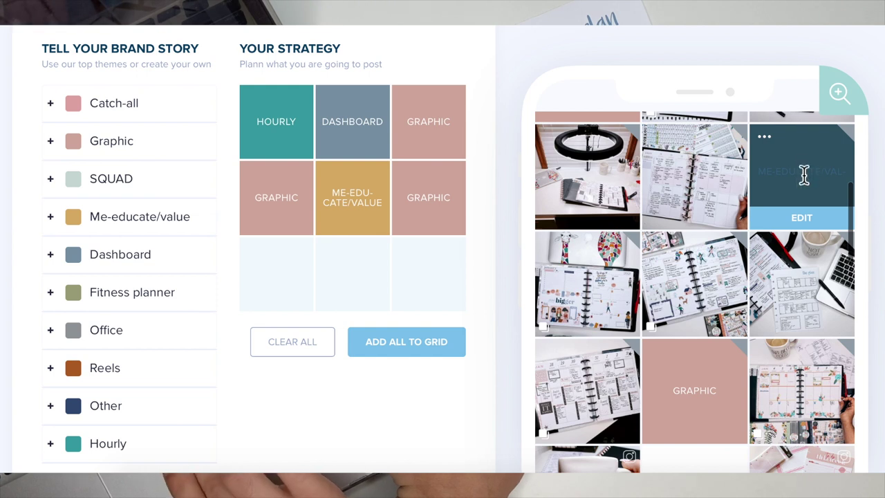
pyautogui.moveTo(781, 172); pyautogui.dragTo(786, 284)
# Move the Hourly tile down to the first column of the row that holds the Me-educate/value tile.
pyautogui.moveTo(724, 309)
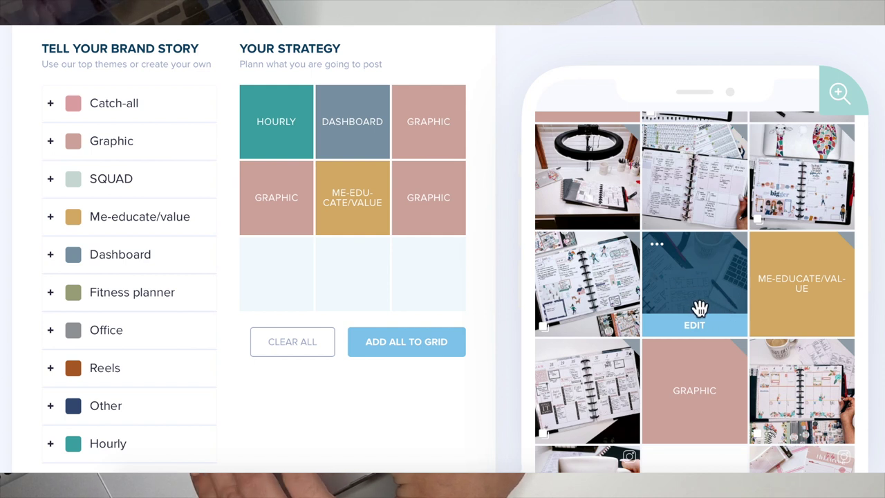
pyautogui.scroll(5, 700, 307)
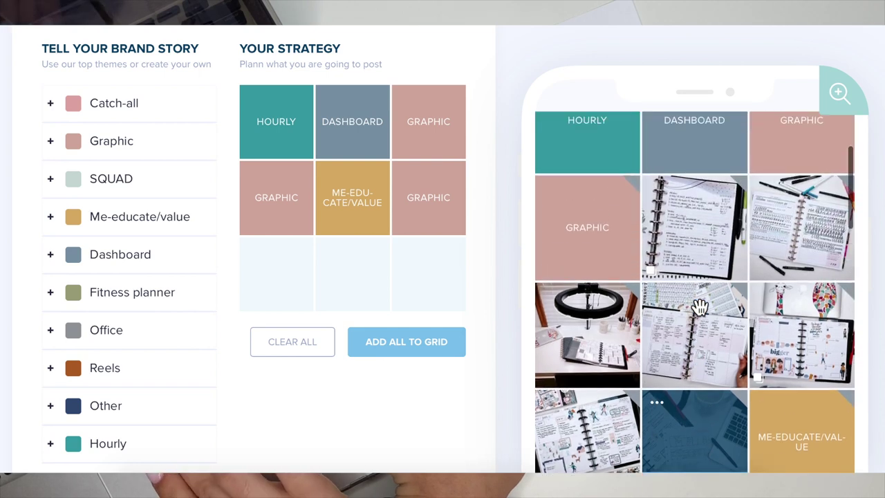
pyautogui.moveTo(612, 144)
pyautogui.moveTo(606, 164); pyautogui.dragTo(598, 429)
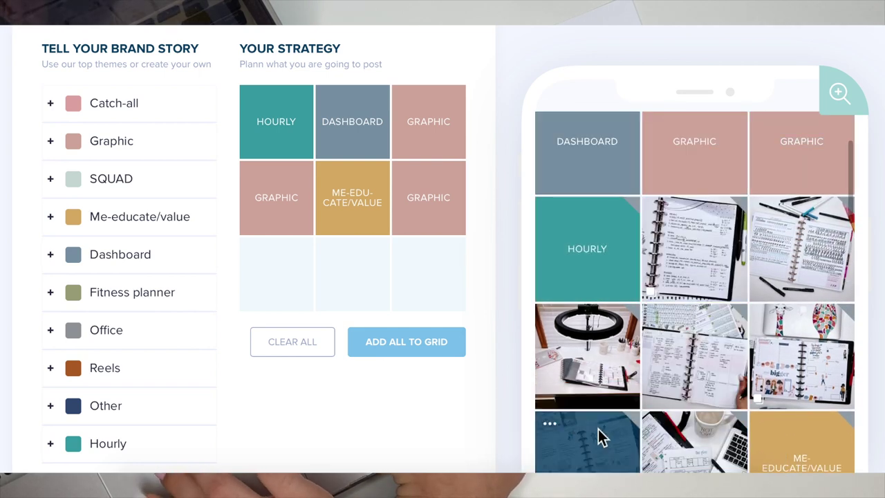
pyautogui.scroll(-2, 598, 427)
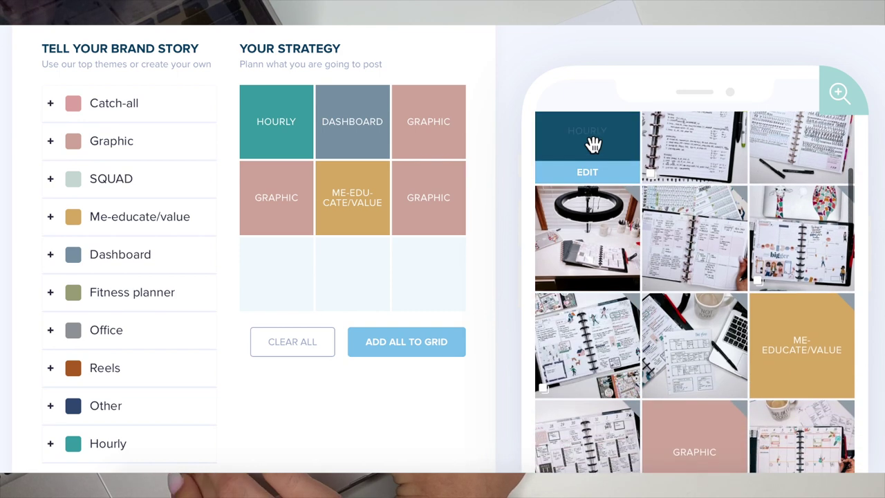
pyautogui.moveTo(592, 156); pyautogui.dragTo(598, 353)
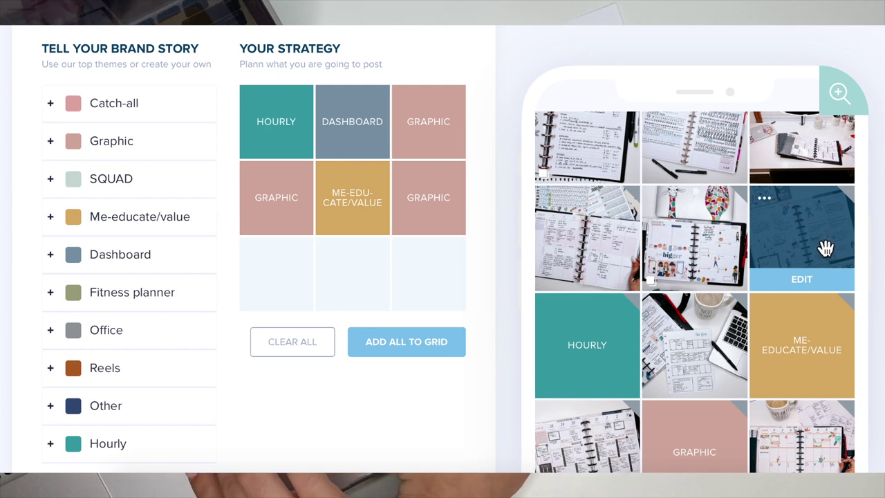
# Rearrange the photos in the row above the Hourly tile so the notebook with scattered pens comes first and the ring-light desk second.
pyautogui.scroll(1, 826, 249)
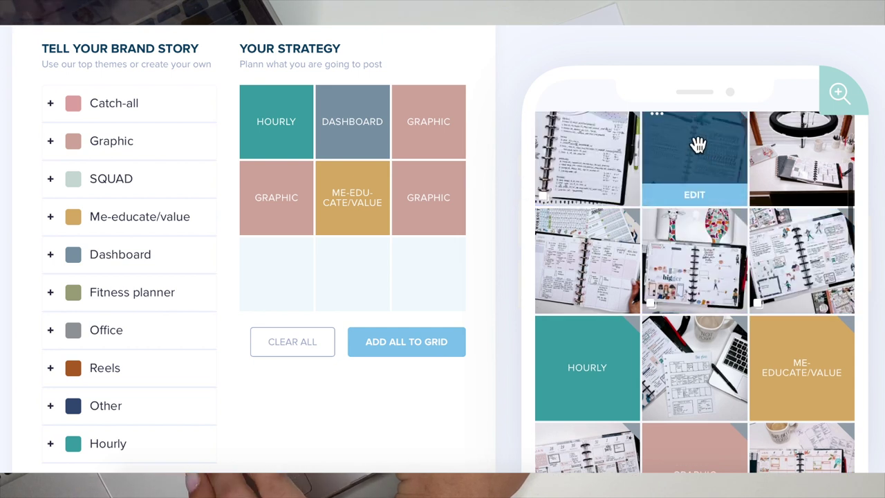
pyautogui.moveTo(699, 158); pyautogui.dragTo(696, 246)
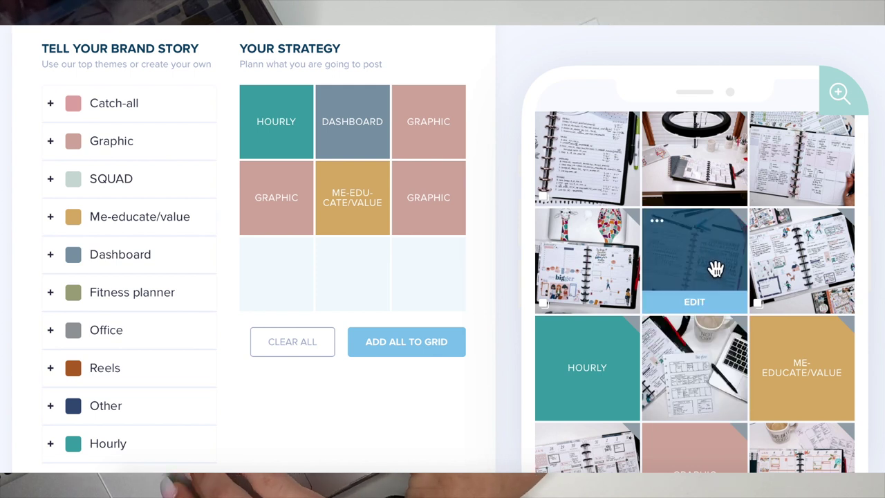
pyautogui.moveTo(719, 144); pyautogui.dragTo(597, 238)
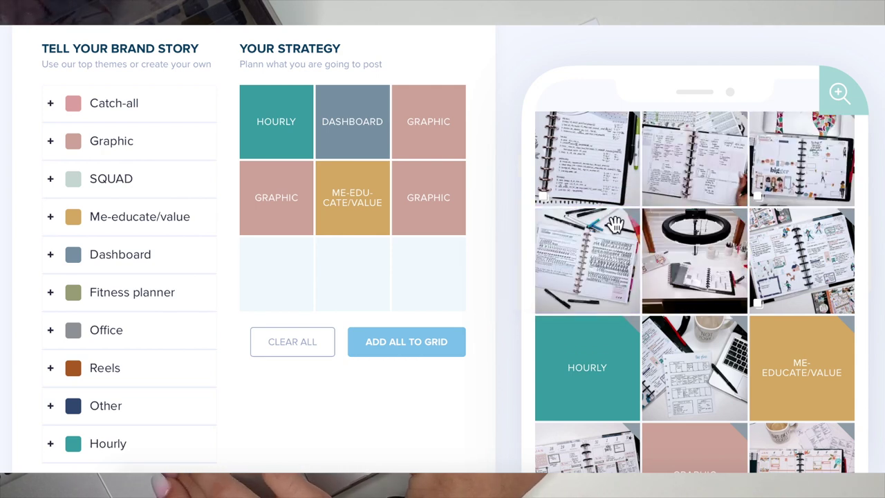
pyautogui.moveTo(711, 253); pyautogui.dragTo(592, 251)
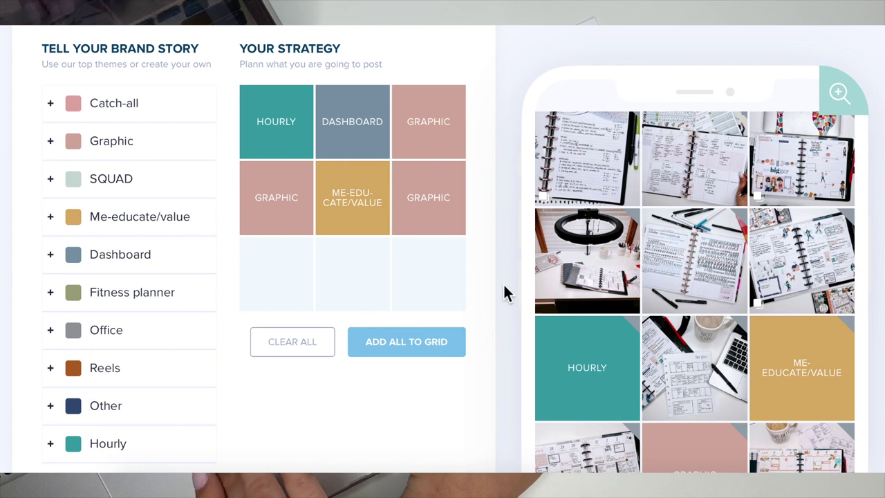
pyautogui.moveTo(855, 266)
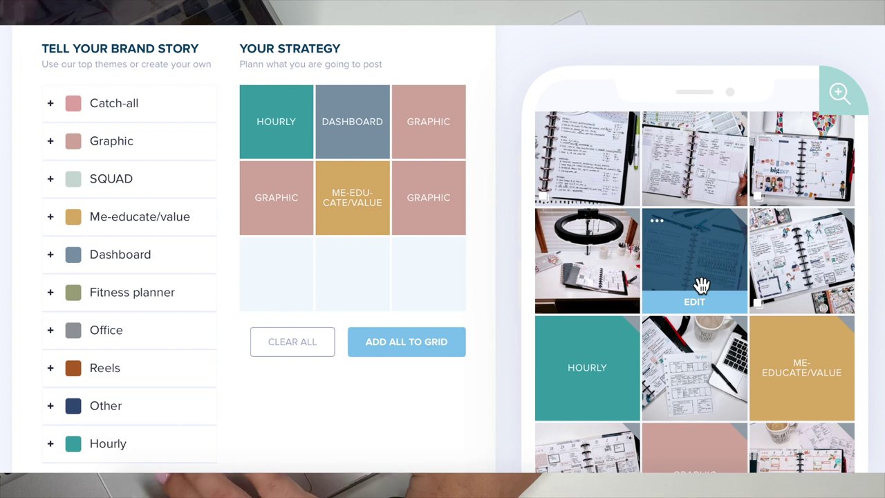
pyautogui.moveTo(602, 274)
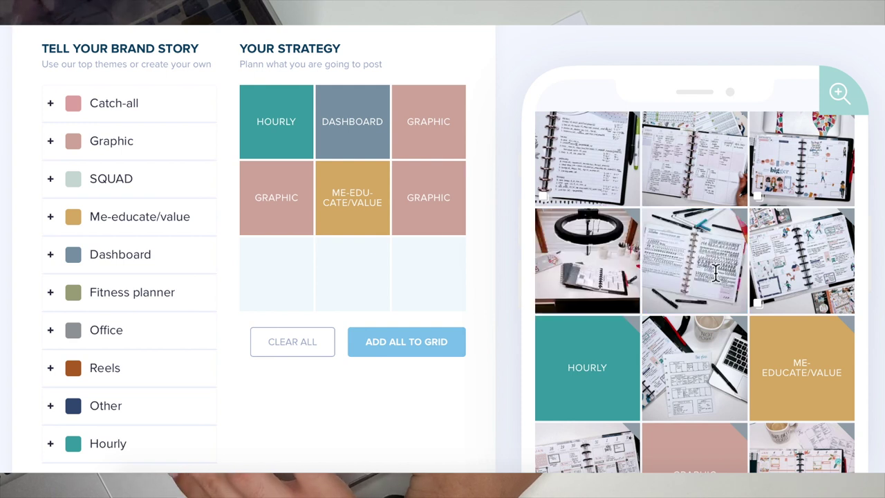
pyautogui.moveTo(722, 271); pyautogui.dragTo(743, 280)
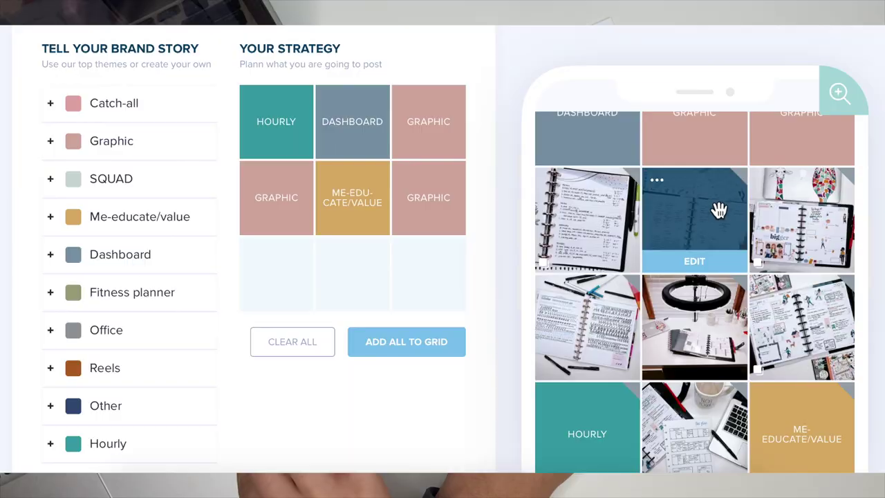
# Arrange the top row as Dashboard, sticker planner, Graphic, and the second row as handwritten list notebook, Graphic, hand-held planner spread.
pyautogui.moveTo(714, 205); pyautogui.dragTo(810, 207)
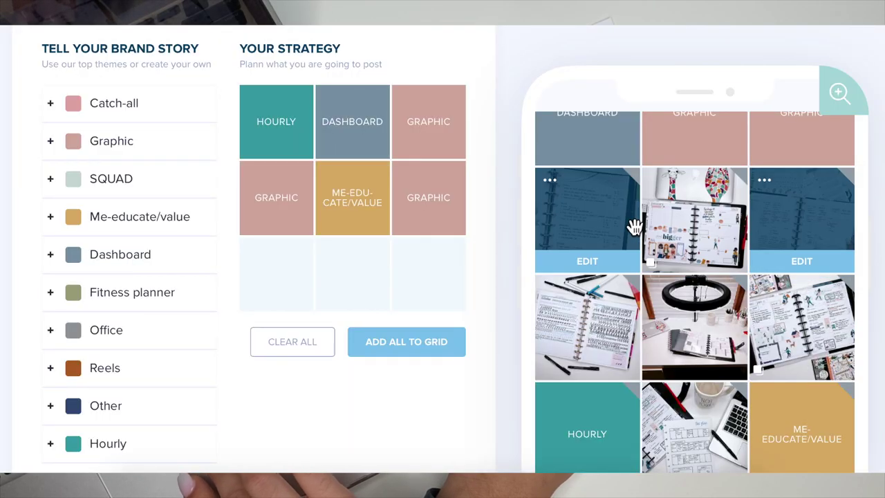
pyautogui.scroll(1, 634, 227)
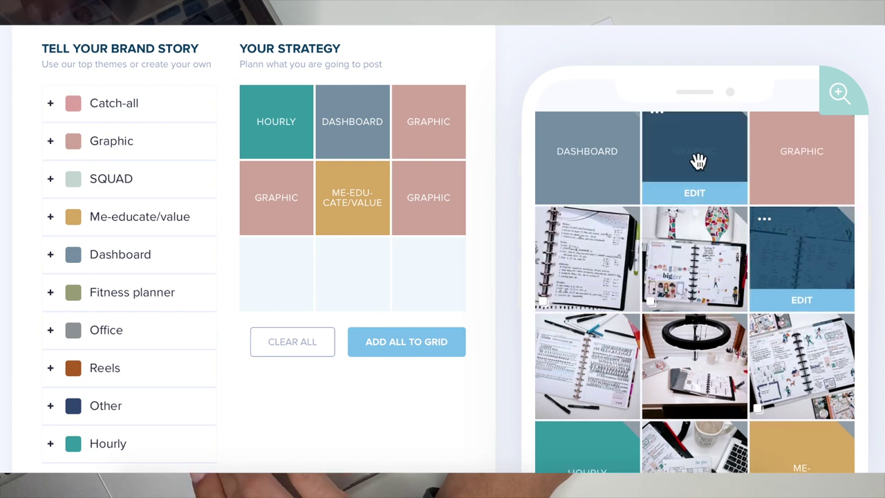
pyautogui.moveTo(705, 156); pyautogui.dragTo(694, 259)
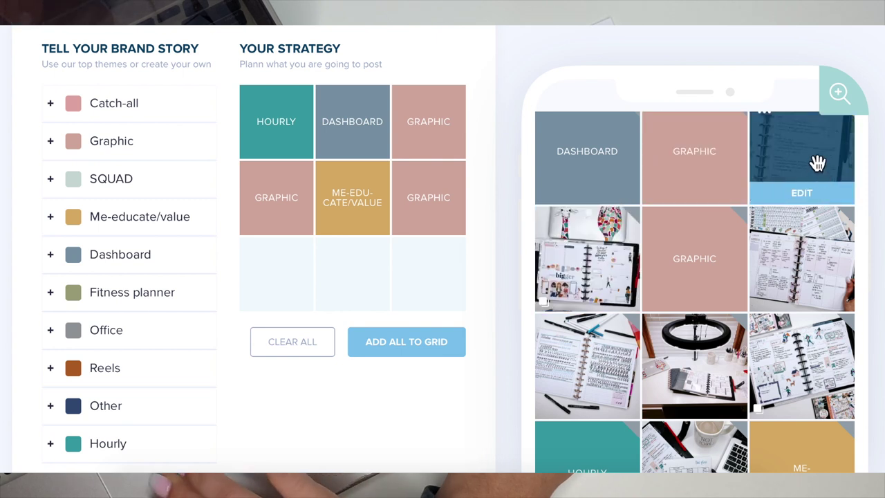
pyautogui.moveTo(826, 149); pyautogui.dragTo(602, 253)
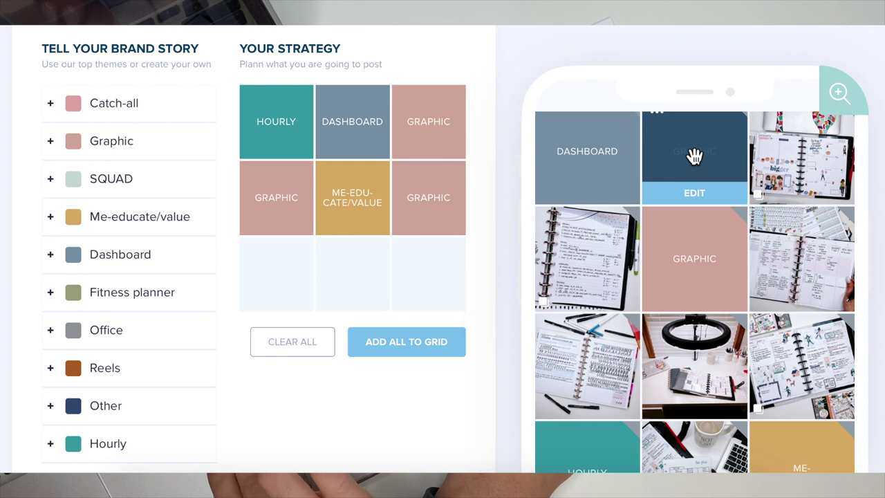
pyautogui.moveTo(711, 146); pyautogui.dragTo(814, 139)
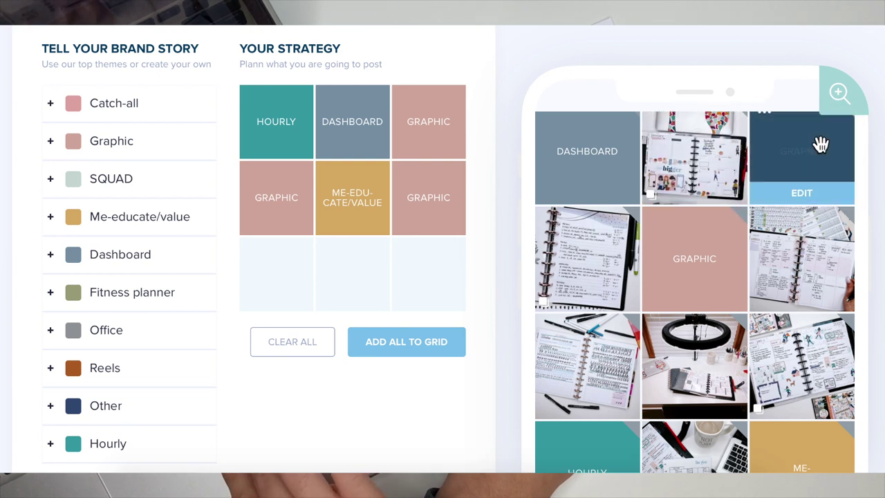
# Review the rearranged feed grid from the top row down to the published posts.
pyautogui.scroll(1, 820, 144)
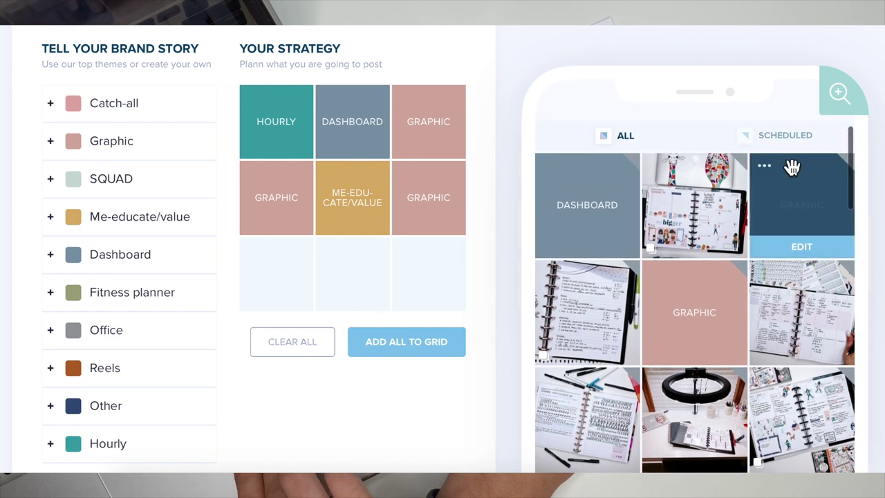
pyautogui.moveTo(841, 217)
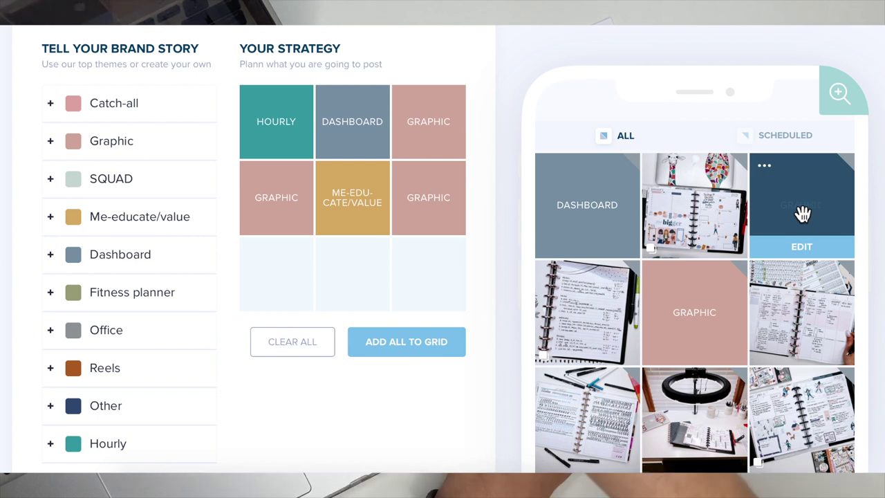
pyautogui.moveTo(727, 214)
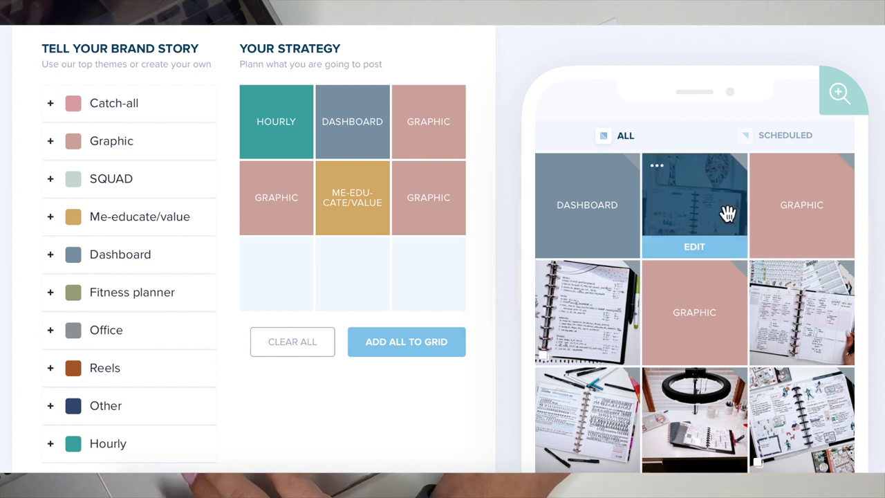
pyautogui.moveTo(617, 231)
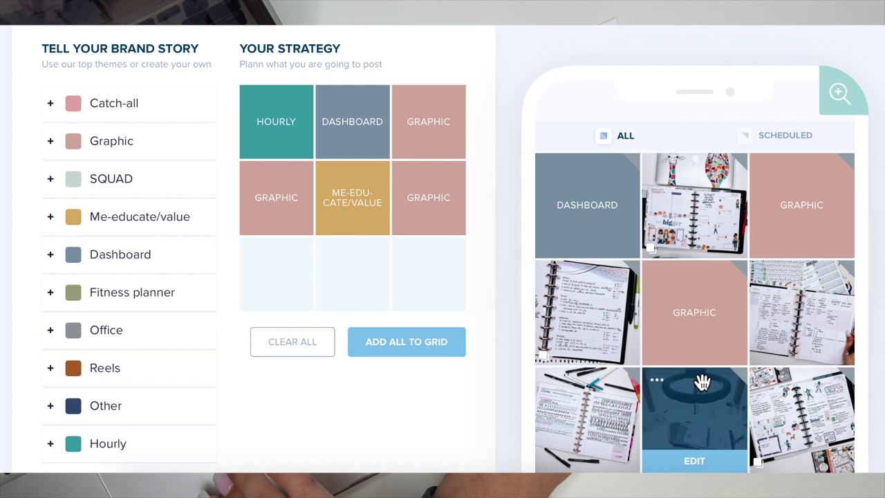
pyautogui.moveTo(696, 442)
pyautogui.scroll(-3, 696, 441)
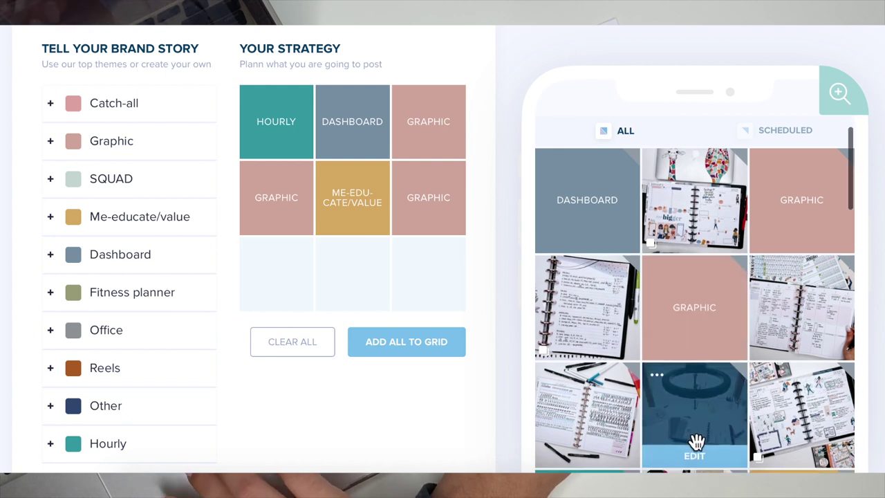
pyautogui.moveTo(600, 343)
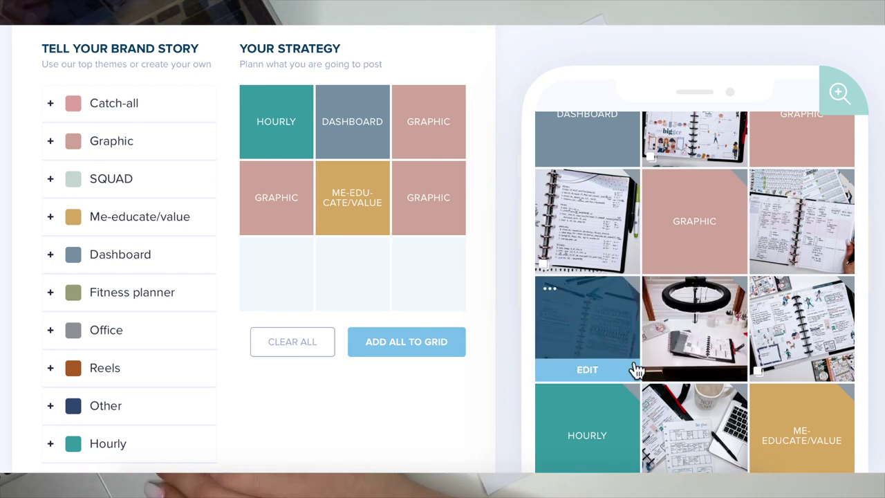
pyautogui.scroll(-4, 646, 373)
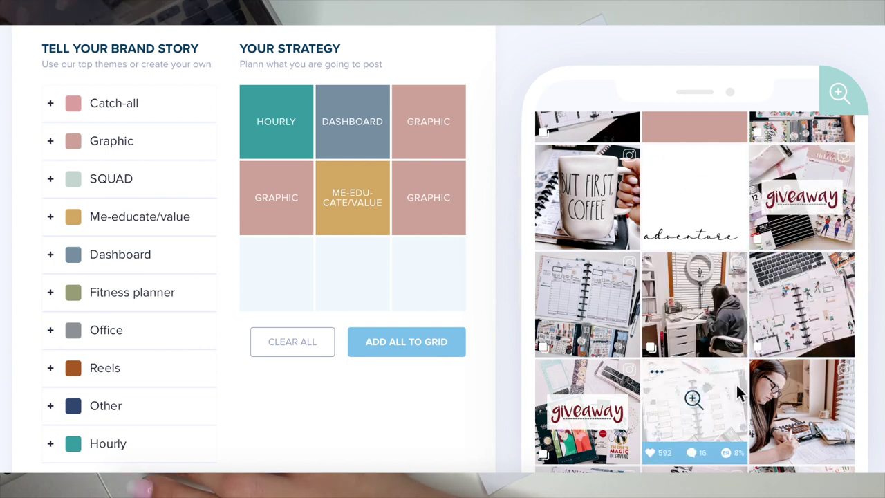
# Check how the planned tiles and draft photos sit above the published posts throughout the feed grid.
pyautogui.scroll(-2, 716, 421)
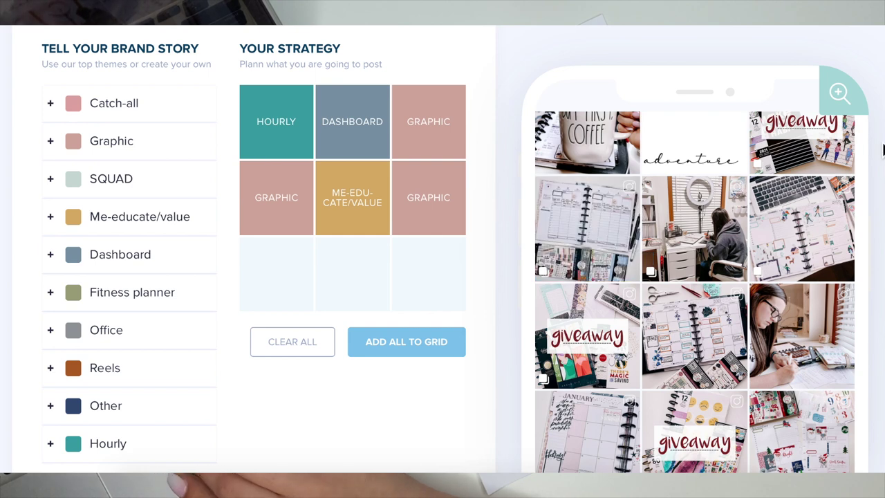
pyautogui.scroll(1, 881, 161)
pyautogui.scroll(5, 844, 184)
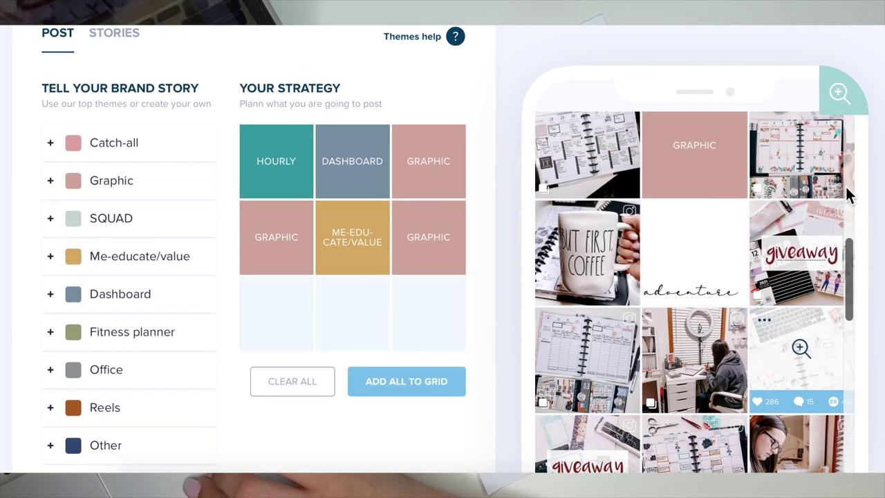
pyautogui.scroll(2, 845, 187)
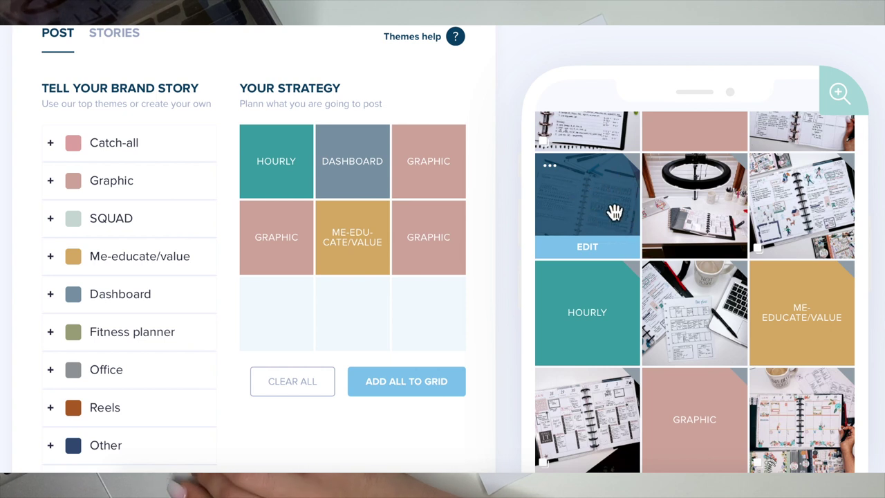
pyautogui.scroll(2, 615, 208)
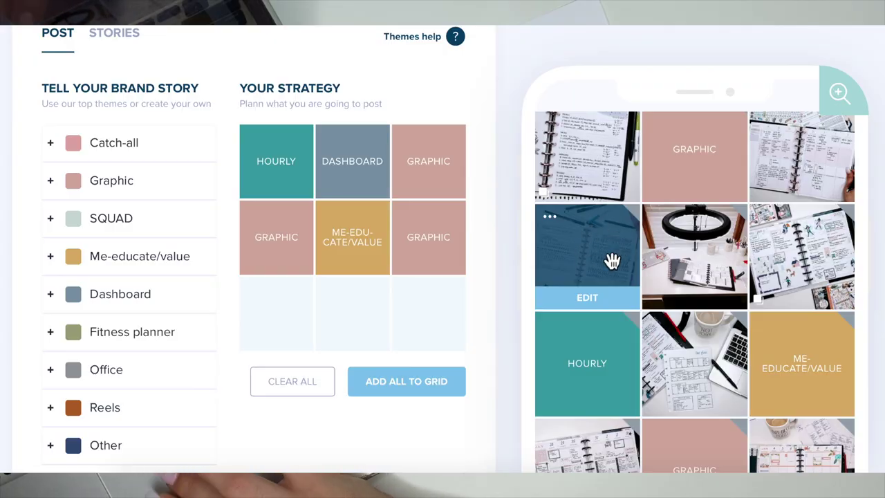
pyautogui.moveTo(608, 257); pyautogui.dragTo(736, 241)
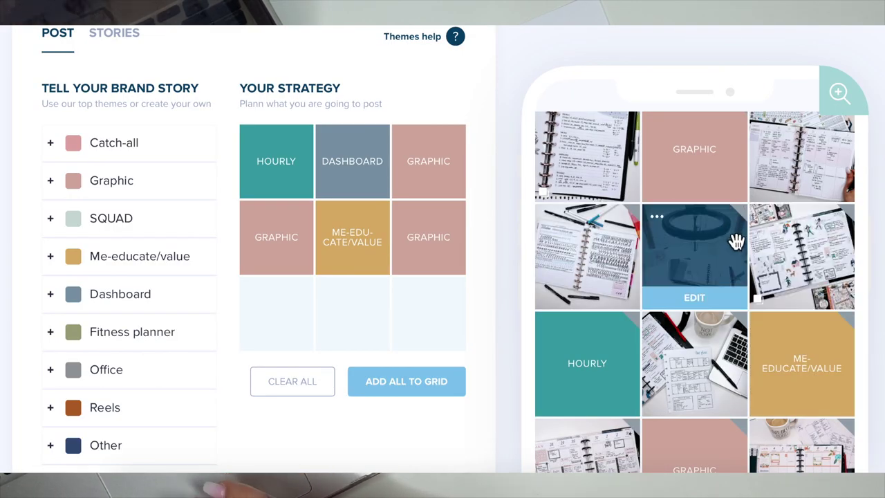
pyautogui.scroll(3, 735, 241)
pyautogui.scroll(-4, 736, 241)
pyautogui.scroll(2, 736, 240)
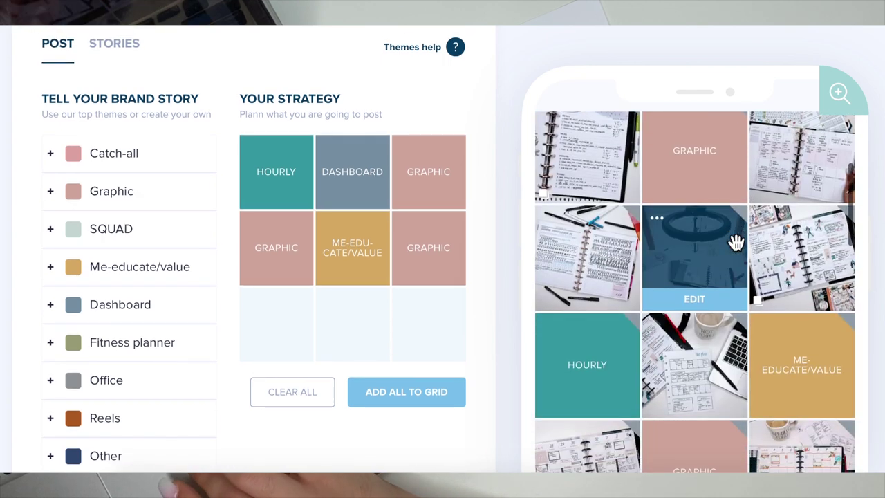
pyautogui.scroll(-1, 736, 241)
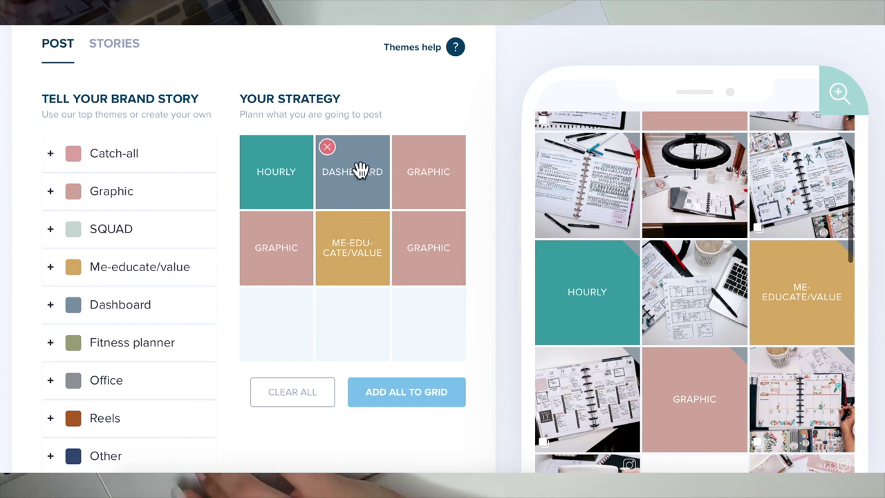
pyautogui.scroll(1, 362, 173)
pyautogui.scroll(-3, 664, 290)
pyautogui.scroll(-2, 648, 340)
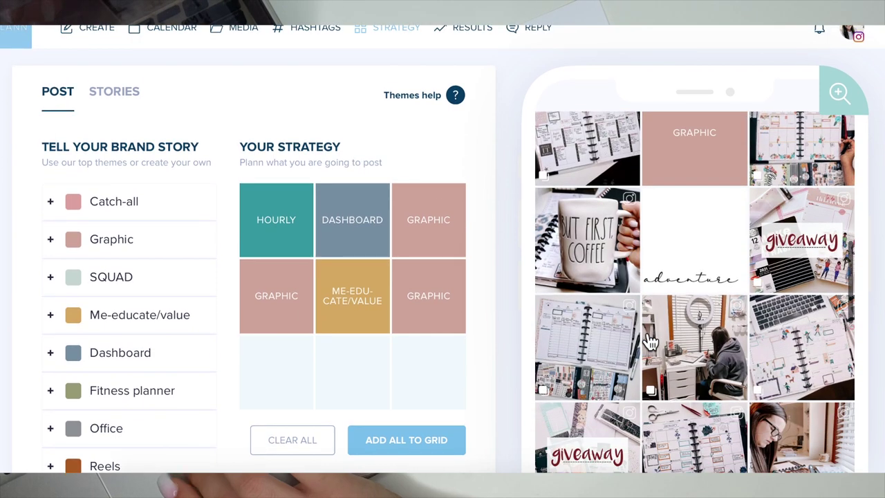
pyautogui.scroll(2, 644, 334)
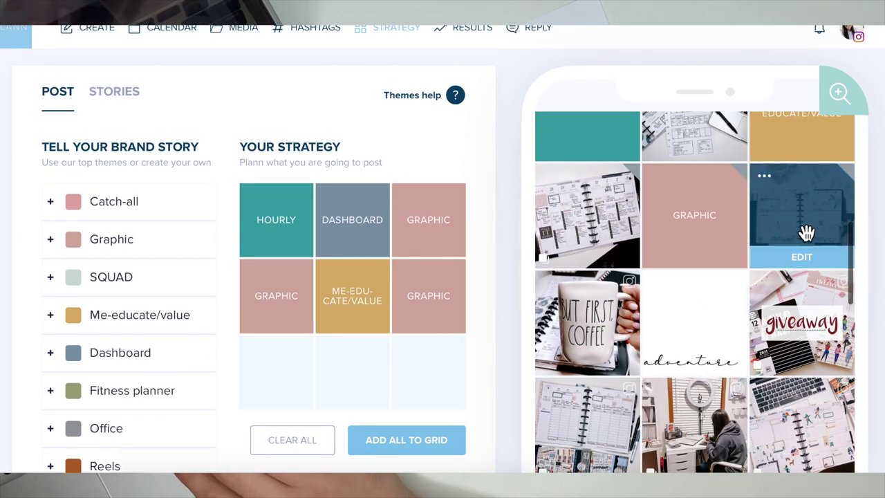
# Open the floral weekly planner carousel draft and view its suggested dates for "Your best times to post".
pyautogui.click(662, 220)
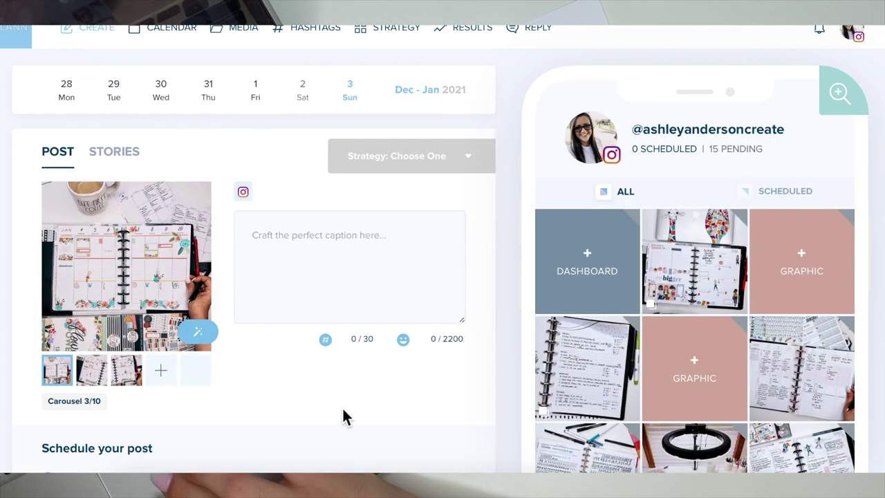
pyautogui.scroll(-3, 377, 413)
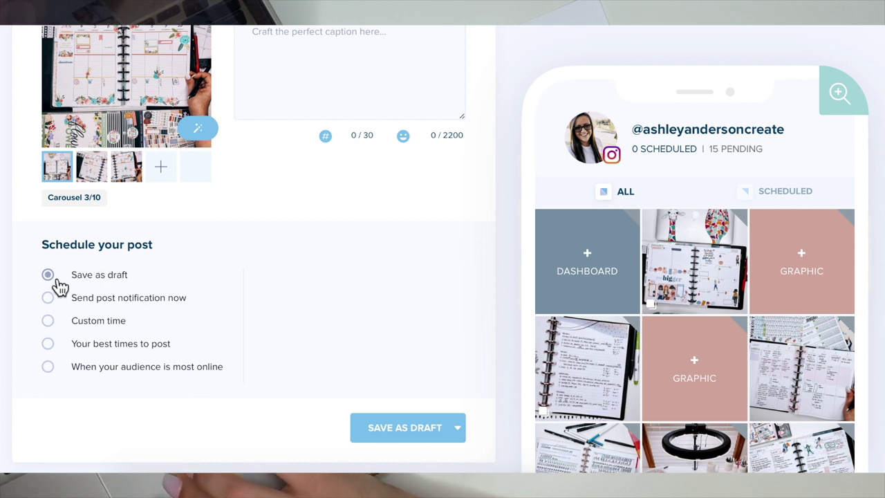
pyautogui.click(49, 343)
pyautogui.click(387, 301)
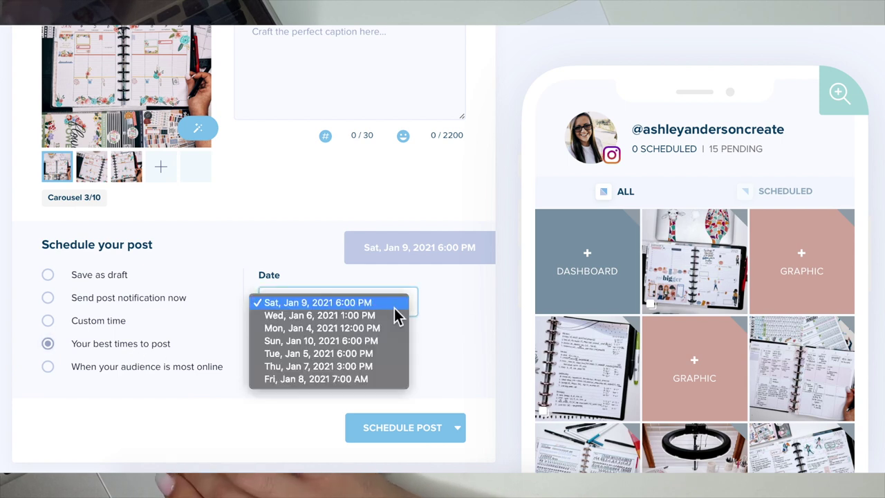
pyautogui.click(456, 346)
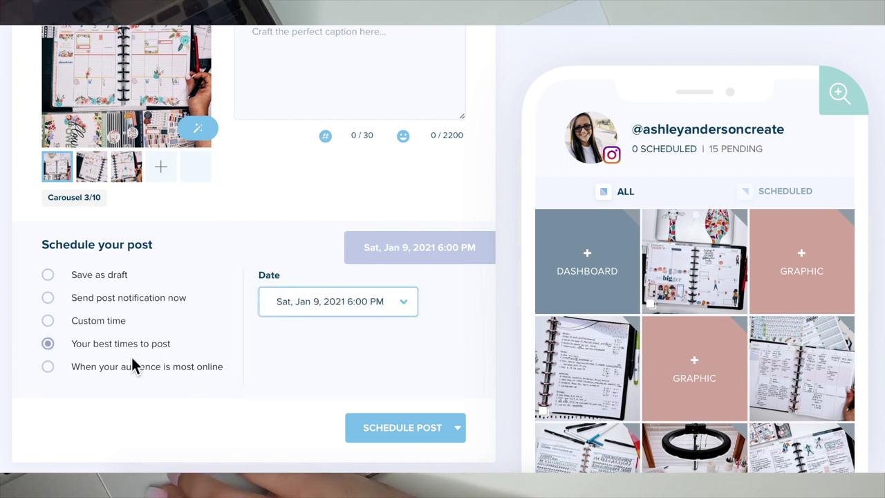
# View the suggested posting dates for "When your audience is most online" on the floral planner draft.
pyautogui.click(48, 366)
pyautogui.click(399, 311)
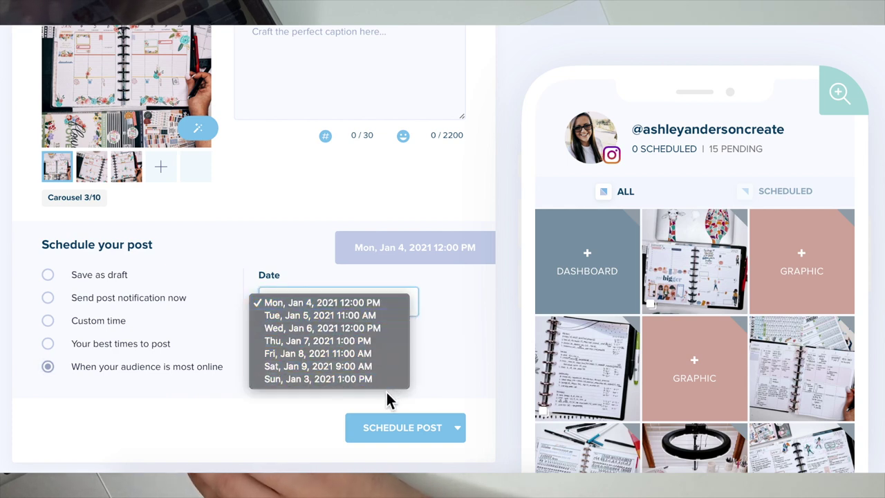
pyautogui.click(410, 302)
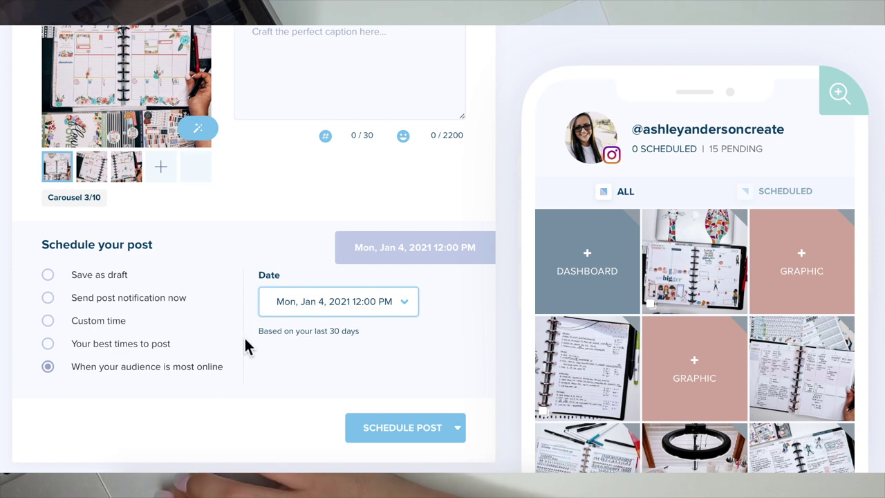
pyautogui.scroll(2, 381, 333)
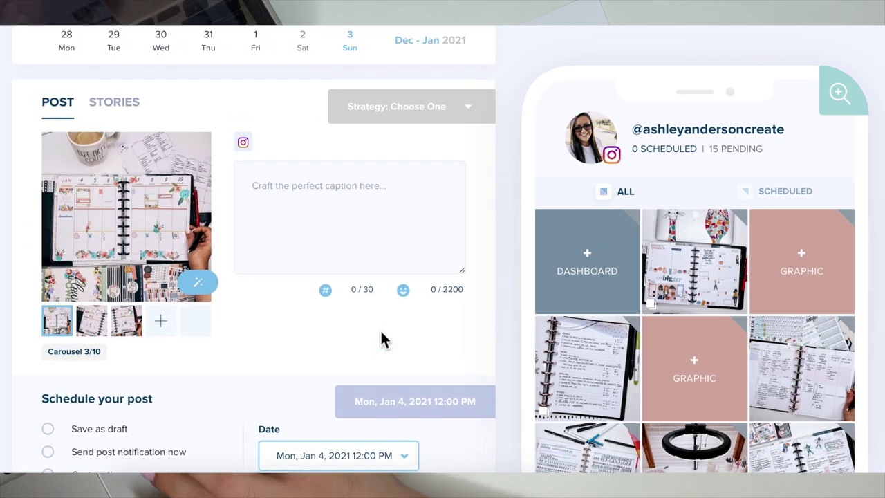
pyautogui.scroll(-2, 381, 333)
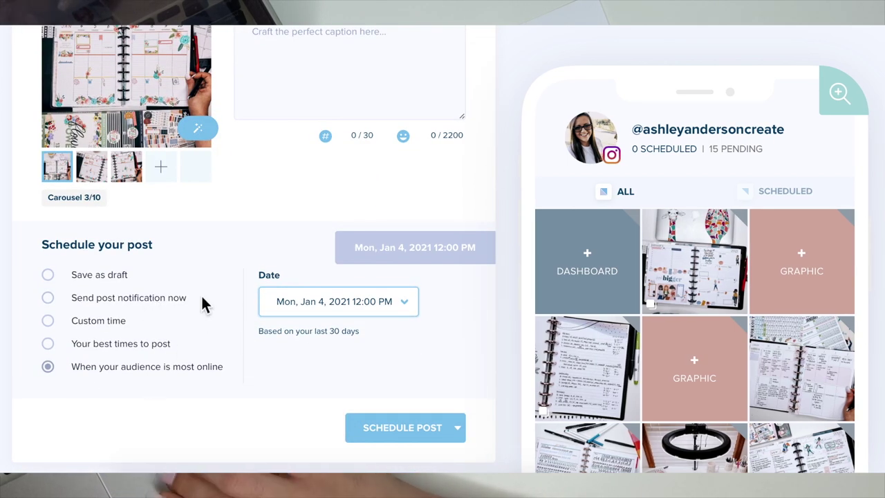
# Caption the floral weekly planner carousel "YouTube video" and save it as a draft.
pyautogui.scroll(3, 256, 270)
pyautogui.click(284, 215)
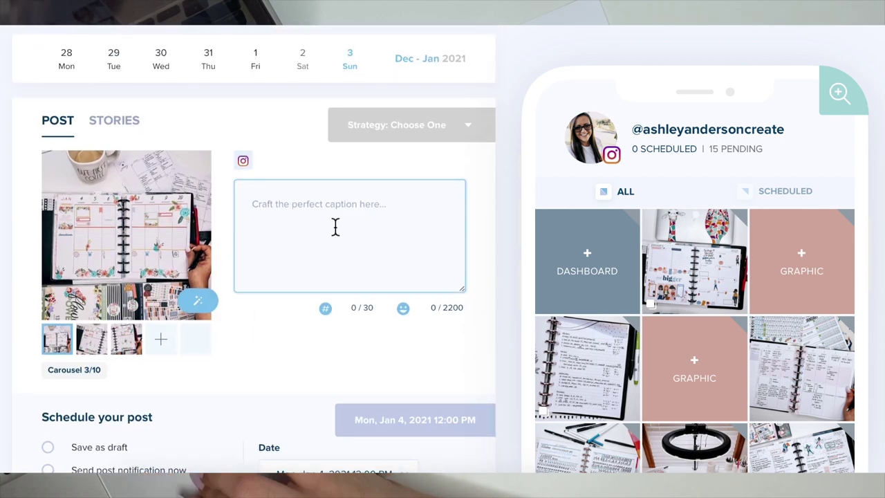
pyautogui.scroll(-5, 594, 357)
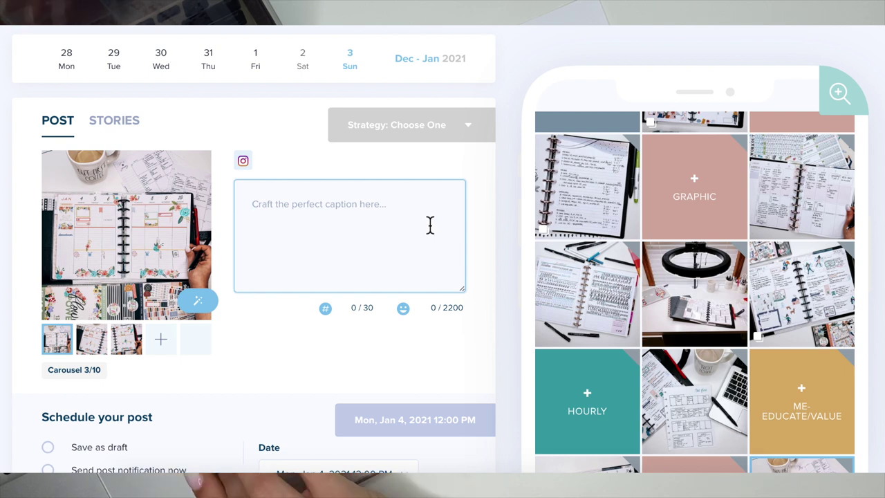
pyautogui.moveTo(672, 318)
pyautogui.scroll(-2, 657, 360)
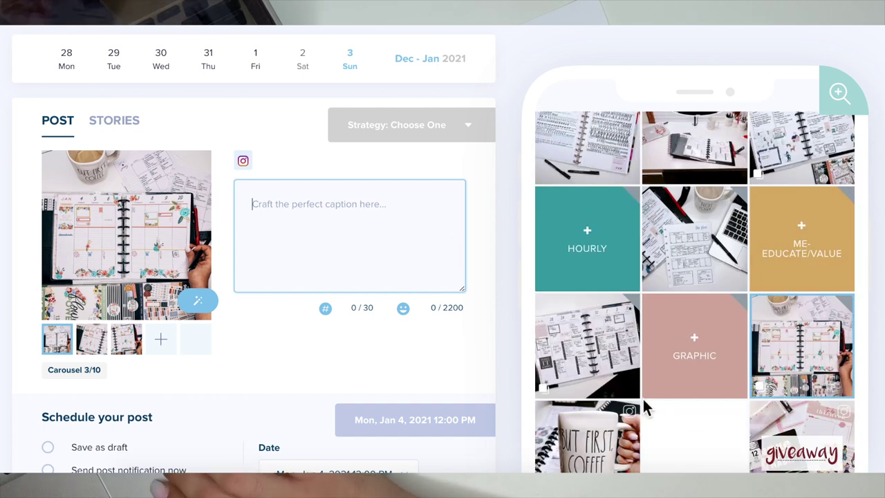
pyautogui.scroll(-1, 642, 401)
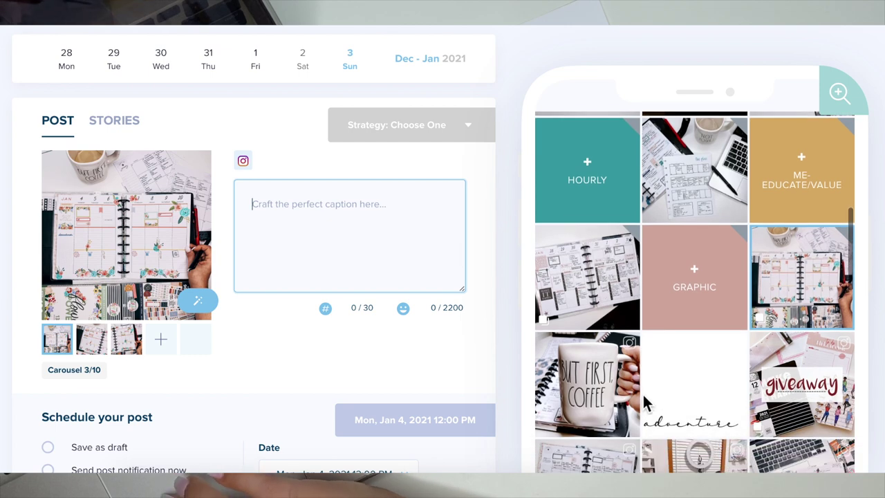
pyautogui.scroll(1, 641, 401)
pyautogui.click(814, 327)
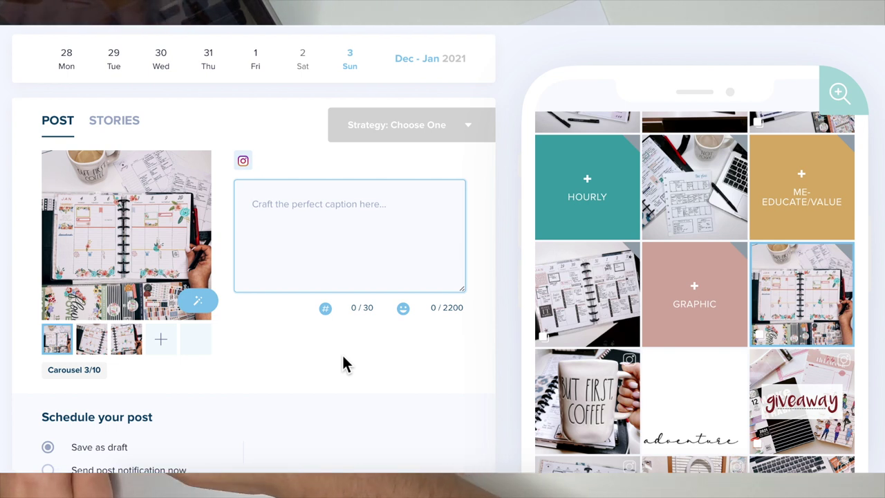
pyautogui.write('yout')
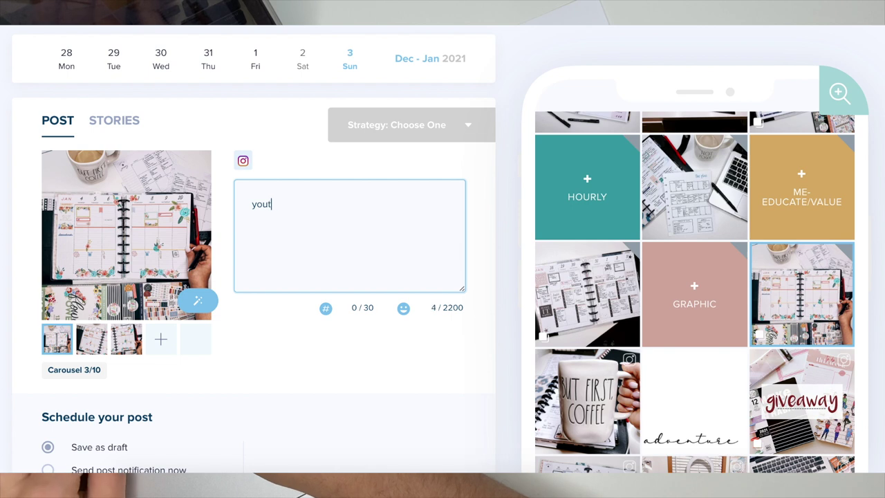
pyautogui.write('ube vido')
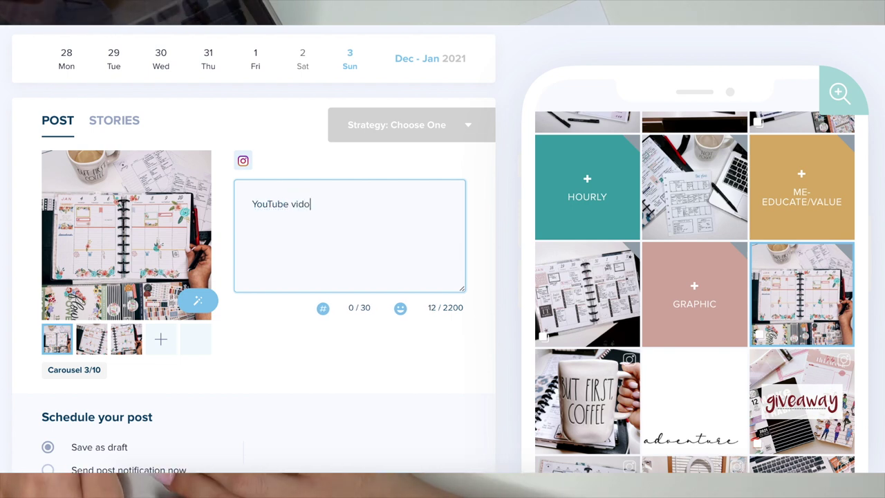
pyautogui.scroll(-5, 347, 426)
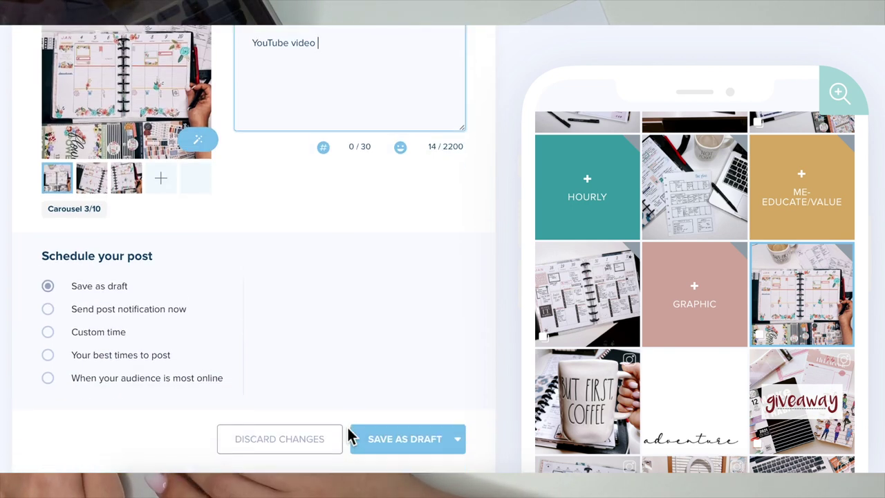
pyautogui.click(387, 428)
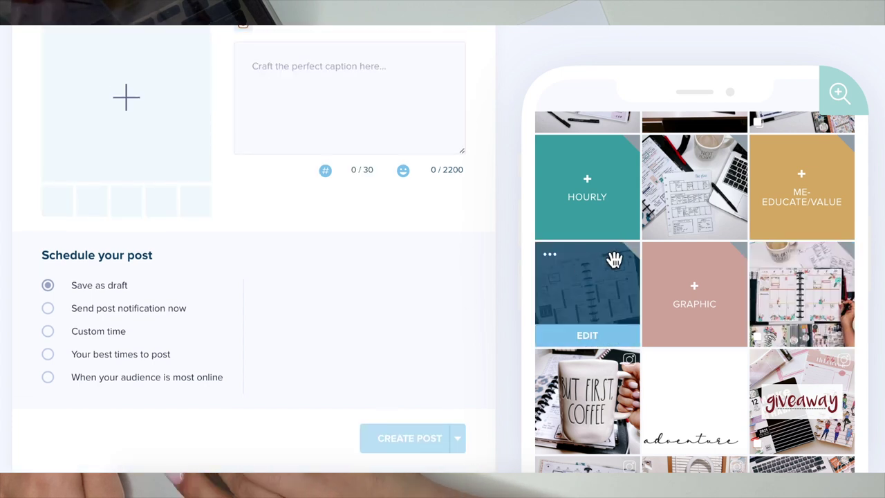
# Caption the Graphic placeholder beside the floral planner carousel "make a regular graphic" and save it as a draft.
pyautogui.moveTo(714, 293)
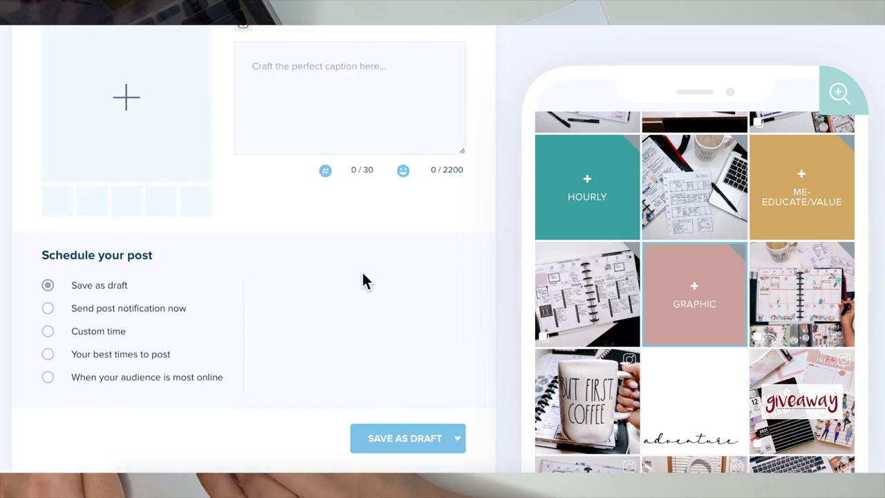
pyautogui.scroll(1, 363, 280)
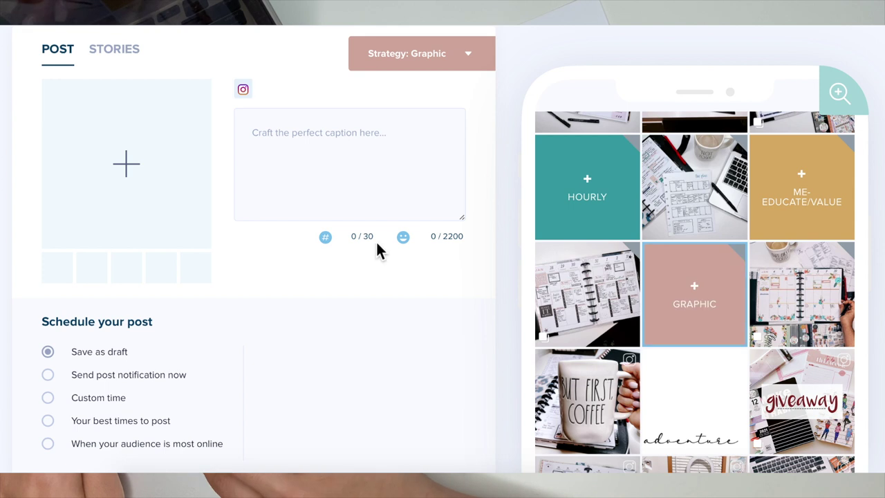
pyautogui.click(349, 138)
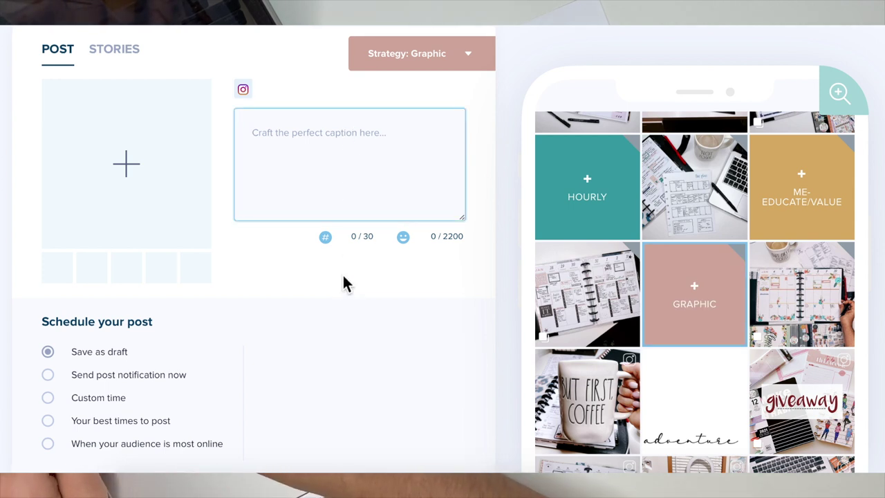
pyautogui.write('make a')
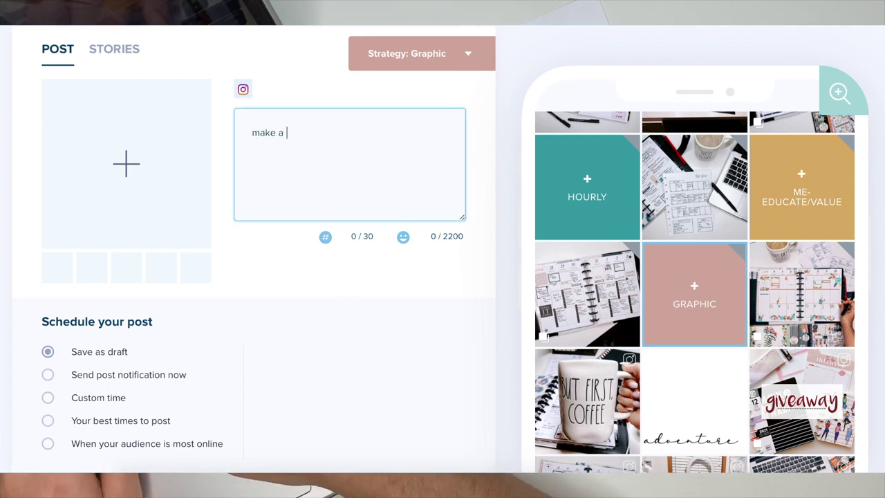
pyautogui.write(' regular gr')
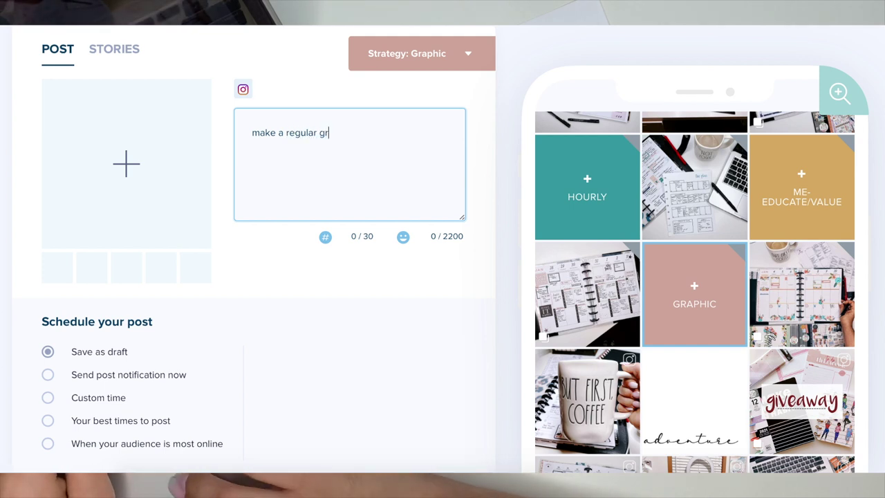
pyautogui.write('aphic')
pyautogui.scroll(-2, 357, 358)
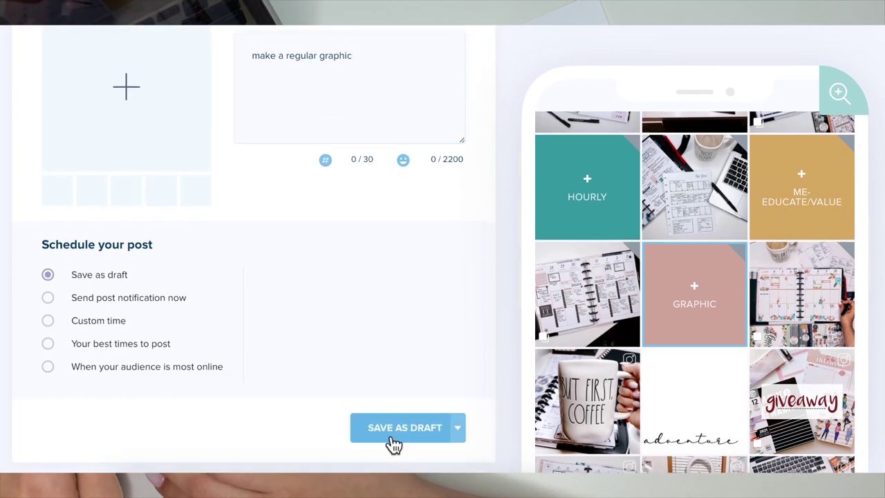
pyautogui.click(394, 432)
# Caption the black-and-white vertical planner carousel beside the Graphic placeholder "I'll talk about using the lined vertical layout." and save it as a draft.
pyautogui.click(606, 300)
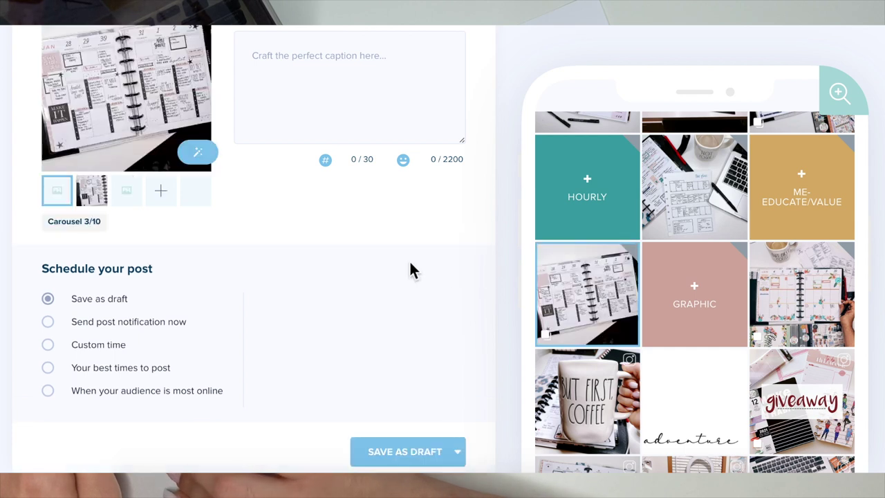
pyautogui.scroll(3, 395, 274)
pyautogui.click(342, 176)
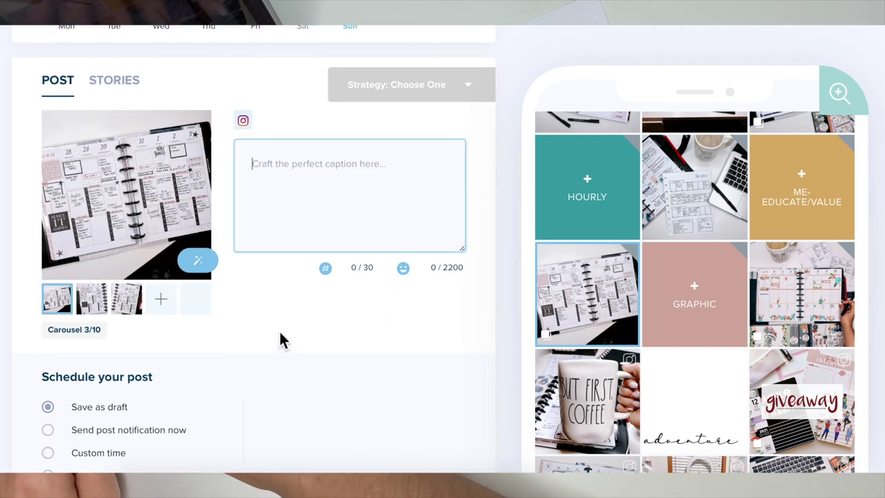
pyautogui.write("I'll t")
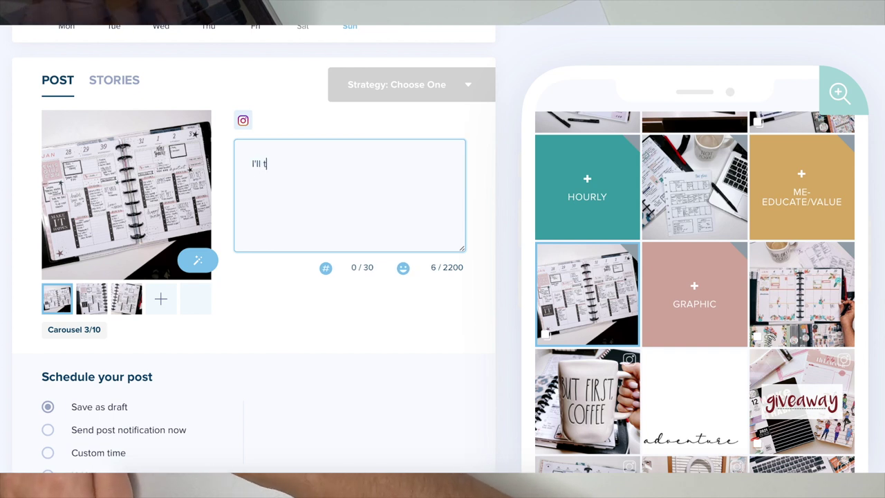
pyautogui.write('alk about using the llined')
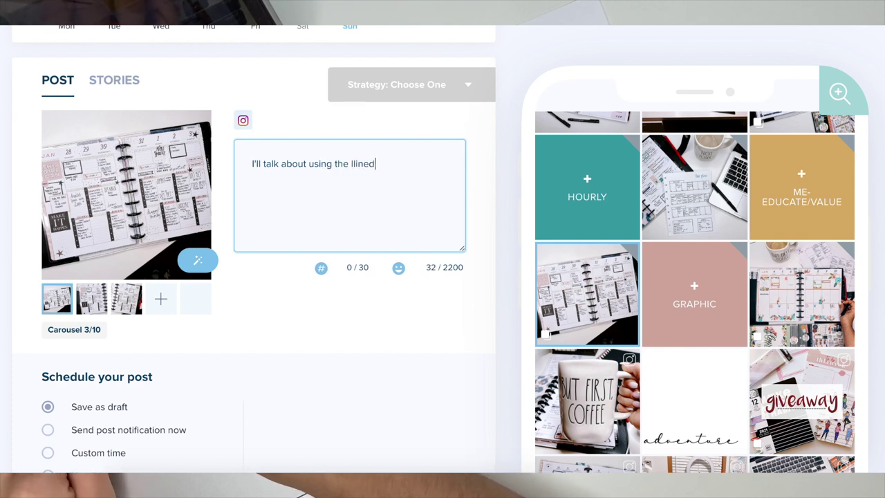
pyautogui.write('cal la')
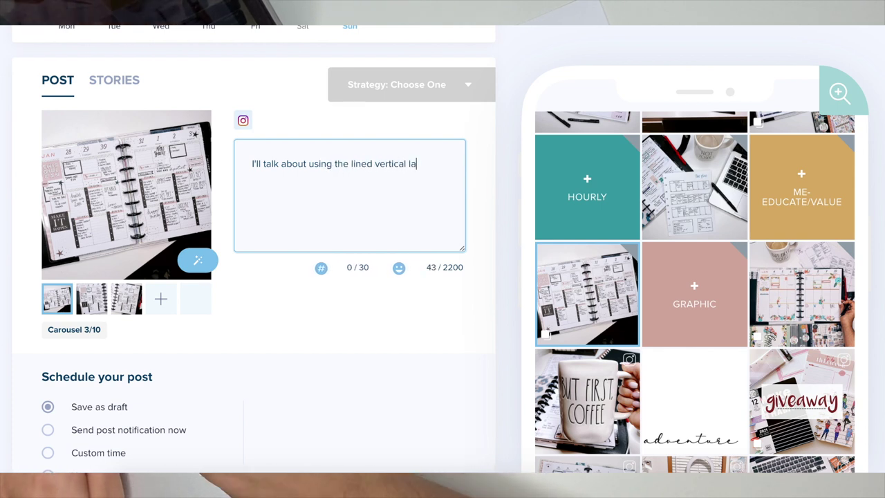
pyautogui.write('yout.')
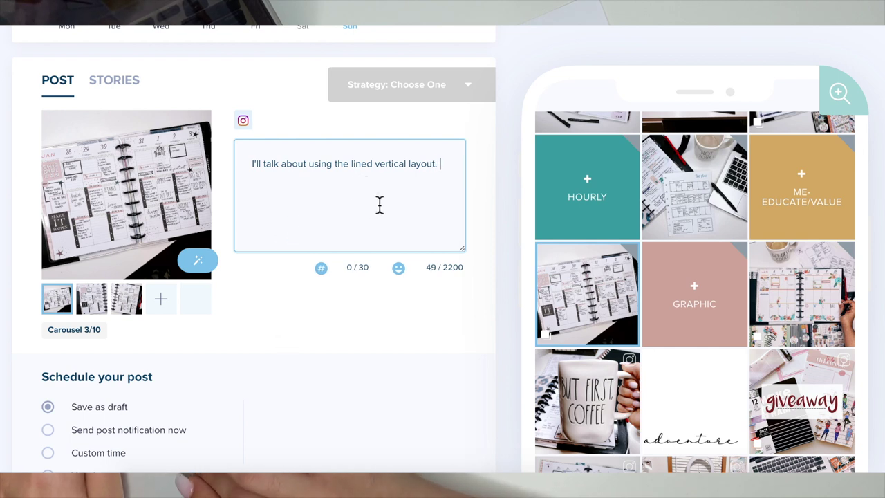
pyautogui.scroll(-2, 385, 308)
pyautogui.click(405, 442)
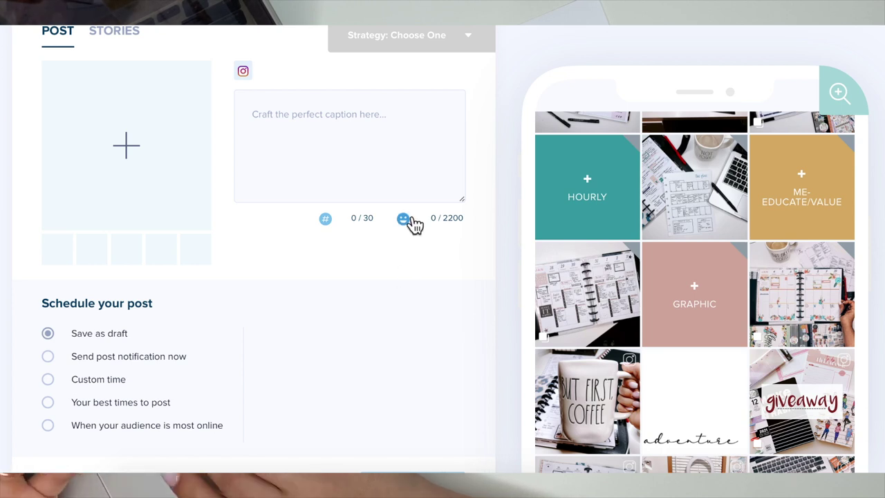
# Open the draft photo of the handwritten plan beside the laptop and view its suggested date for "Your best times to post".
pyautogui.moveTo(730, 213)
pyautogui.click(703, 206)
pyautogui.click(348, 122)
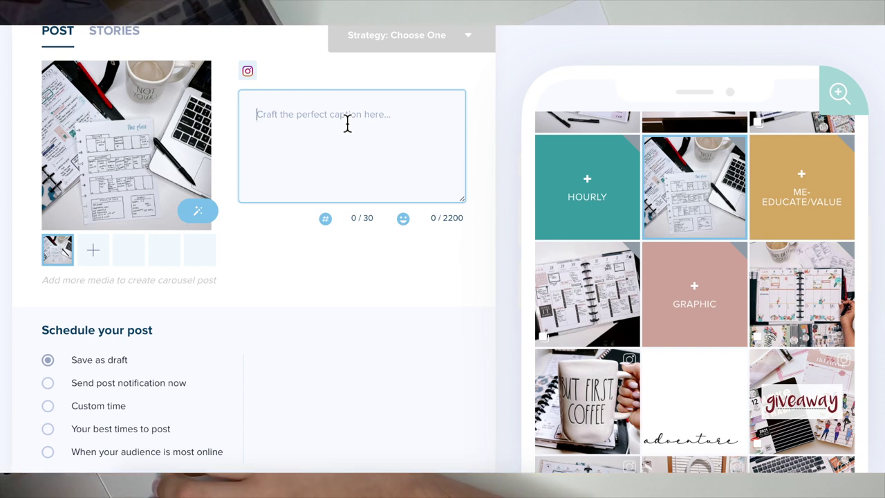
pyautogui.click(409, 130)
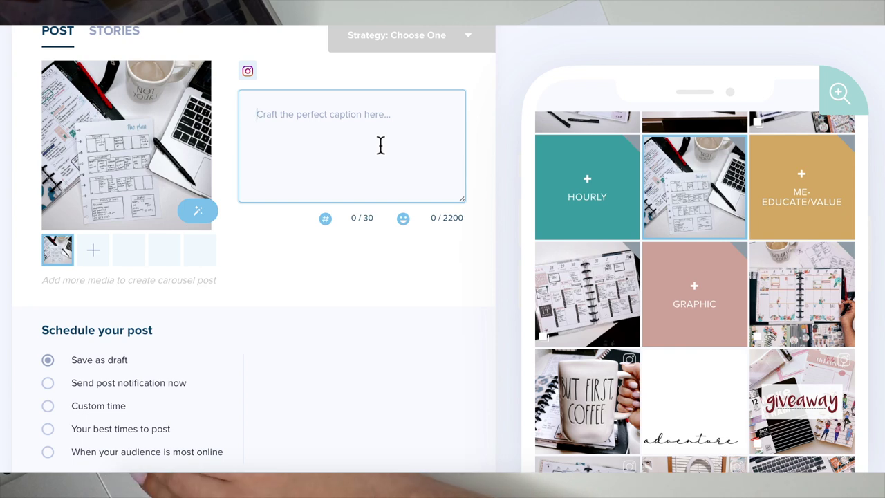
pyautogui.scroll(-2, 408, 316)
pyautogui.scroll(3, 408, 316)
pyautogui.scroll(2, 408, 314)
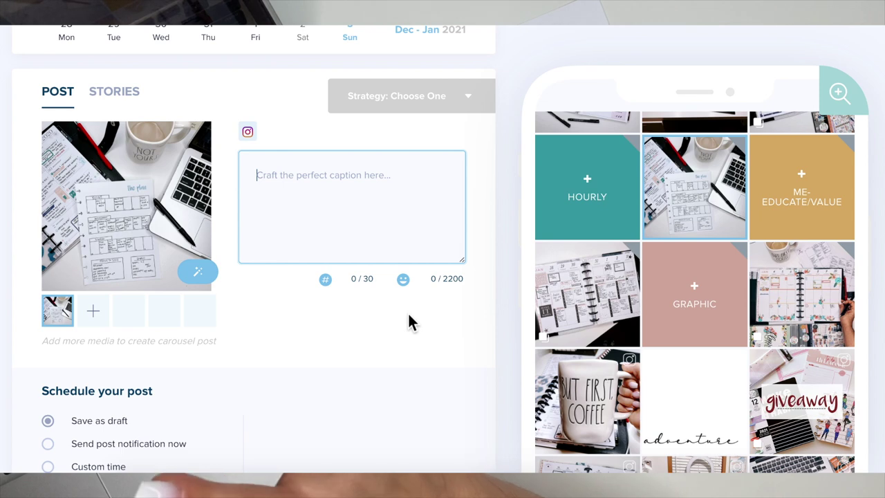
pyautogui.click(414, 315)
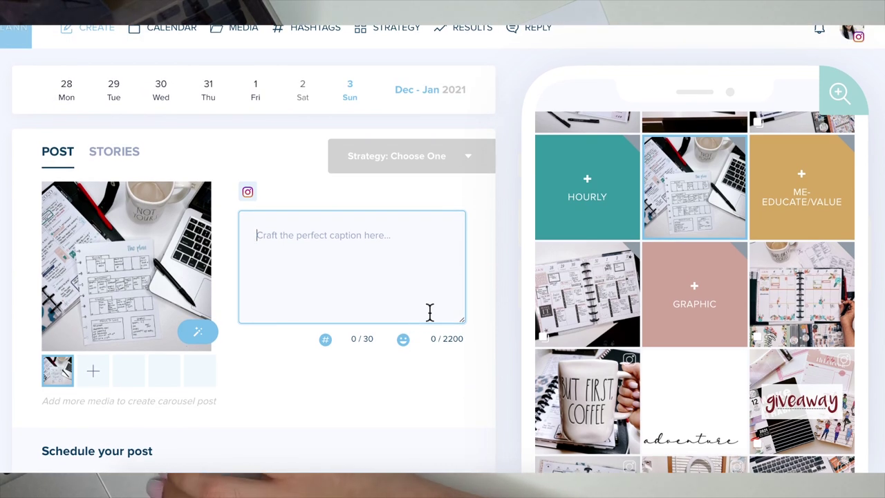
pyautogui.scroll(-3, 451, 356)
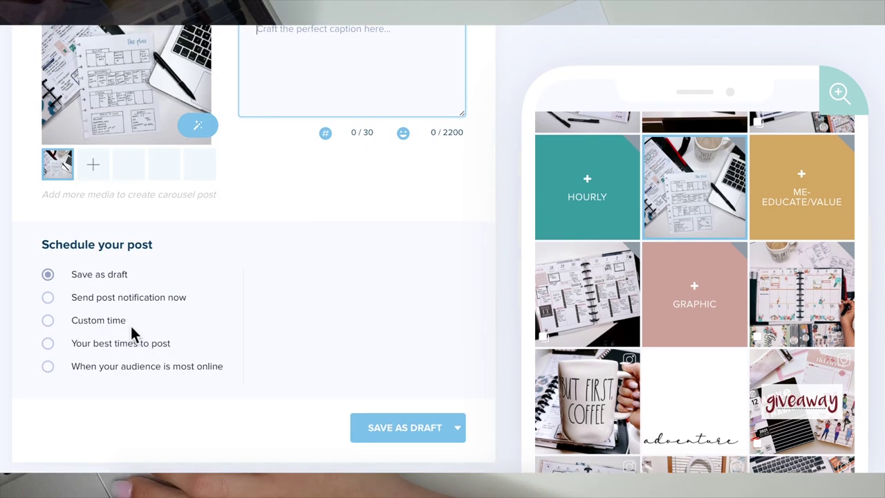
pyautogui.click(120, 350)
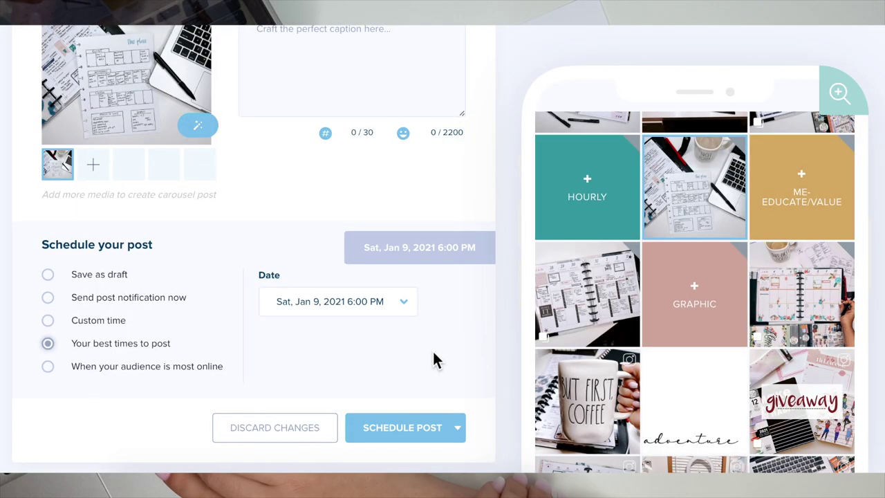
# Leave the handwritten plan post for the hashtag sets, discarding its unsaved schedule change.
pyautogui.scroll(5, 431, 349)
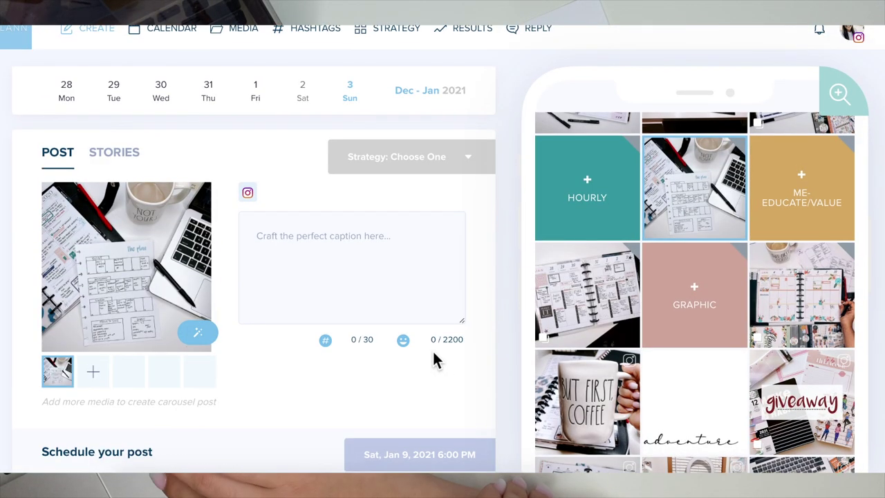
pyautogui.click(315, 40)
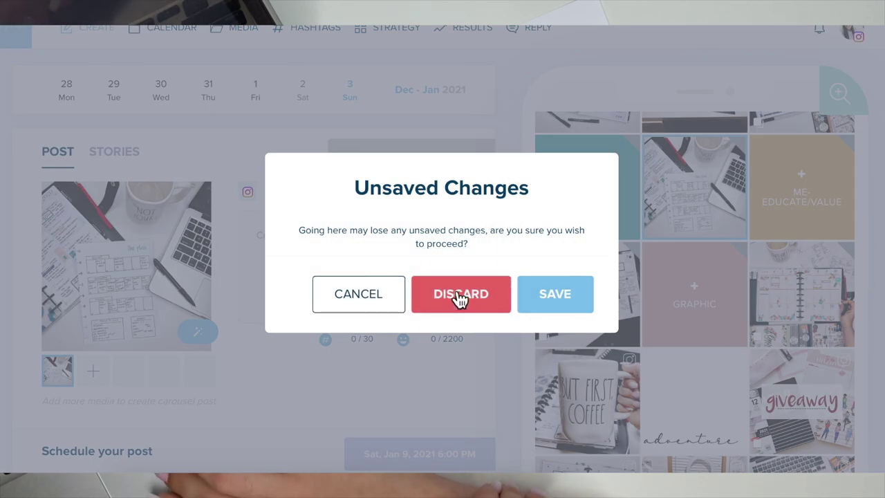
pyautogui.click(460, 293)
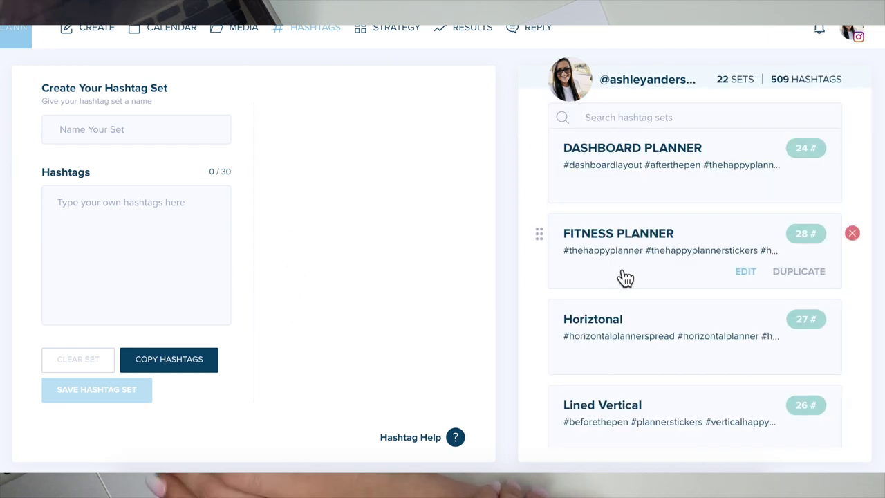
# Look through the saved hashtag sets for each planner topic, such as Fitness Planner, Lined Vertical and Memory keeping.
pyautogui.scroll(-2, 589, 312)
pyautogui.scroll(-3, 589, 313)
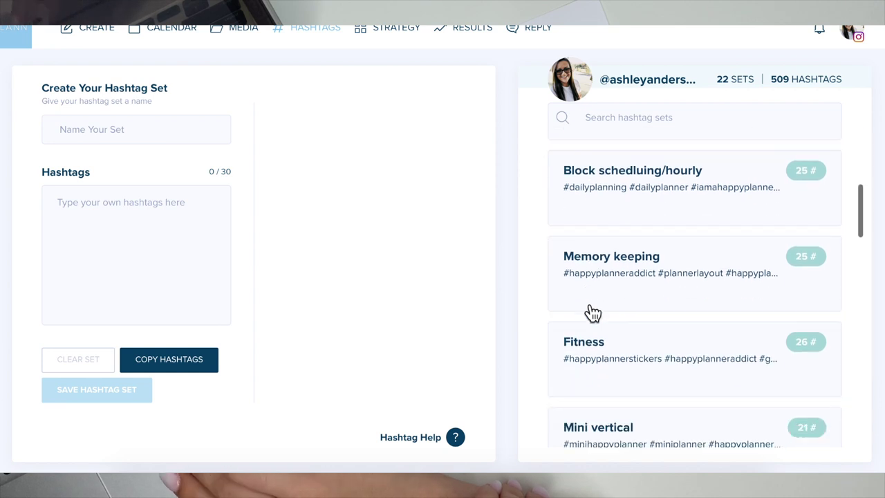
pyautogui.scroll(4, 677, 187)
pyautogui.scroll(1, 717, 186)
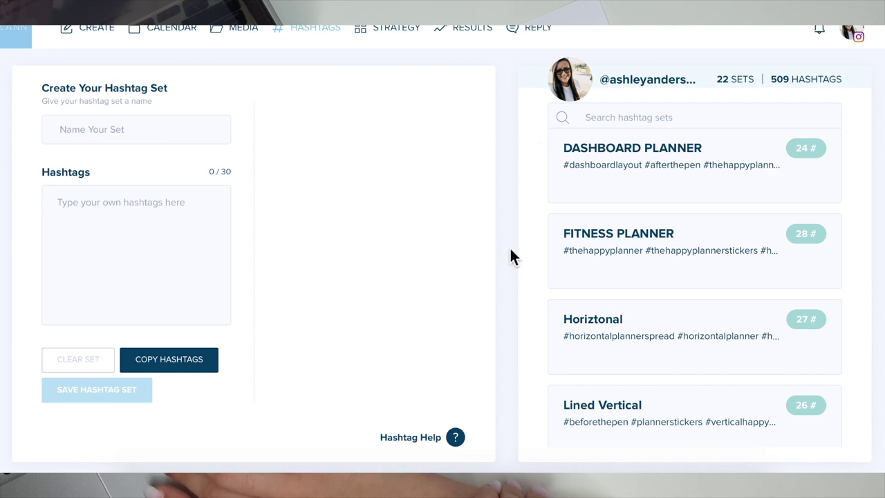
pyautogui.moveTo(749, 240)
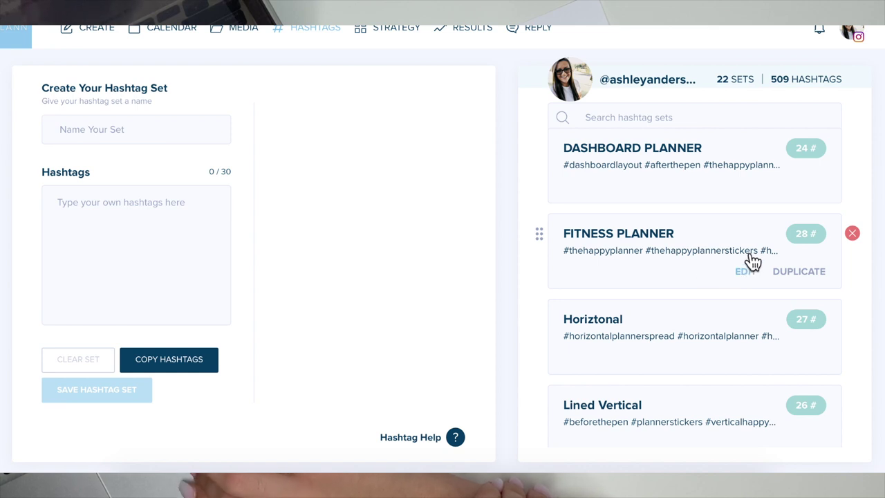
pyautogui.scroll(-2, 698, 299)
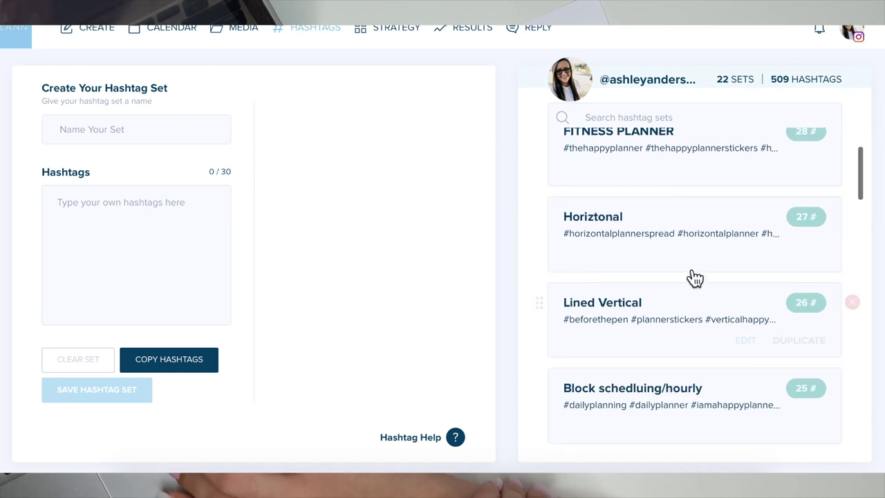
pyautogui.moveTo(691, 273)
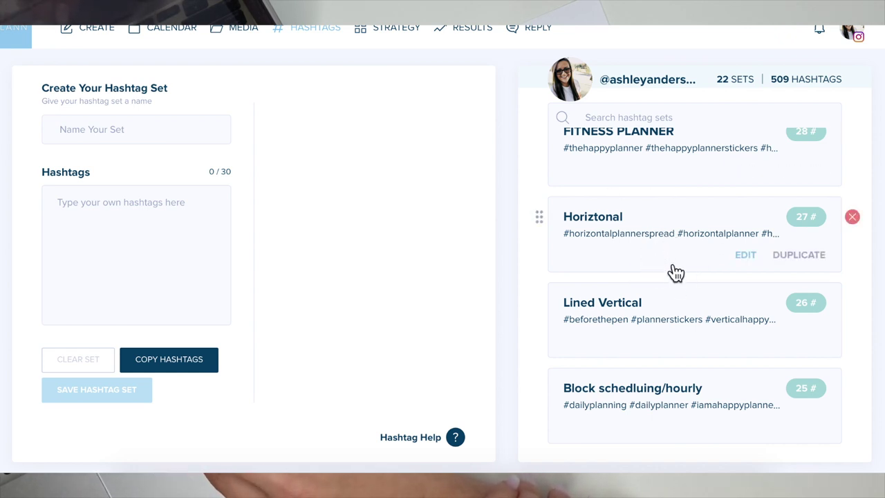
pyautogui.scroll(-1, 674, 272)
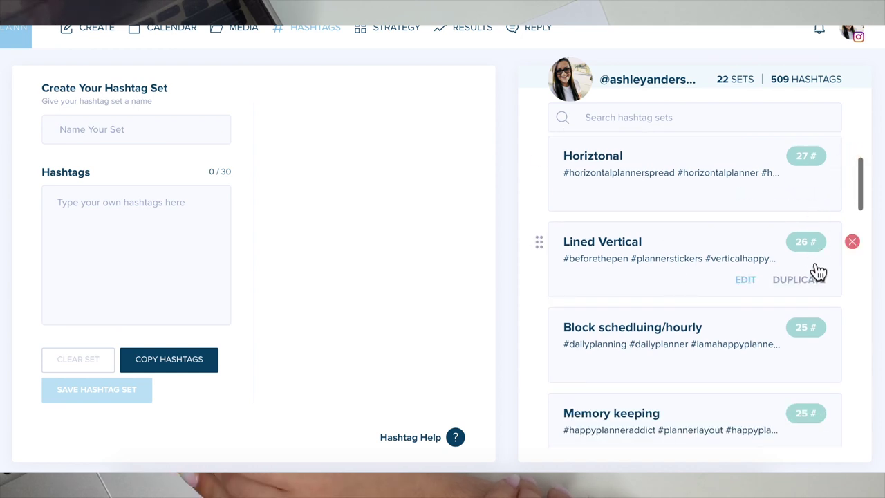
pyautogui.scroll(2, 782, 225)
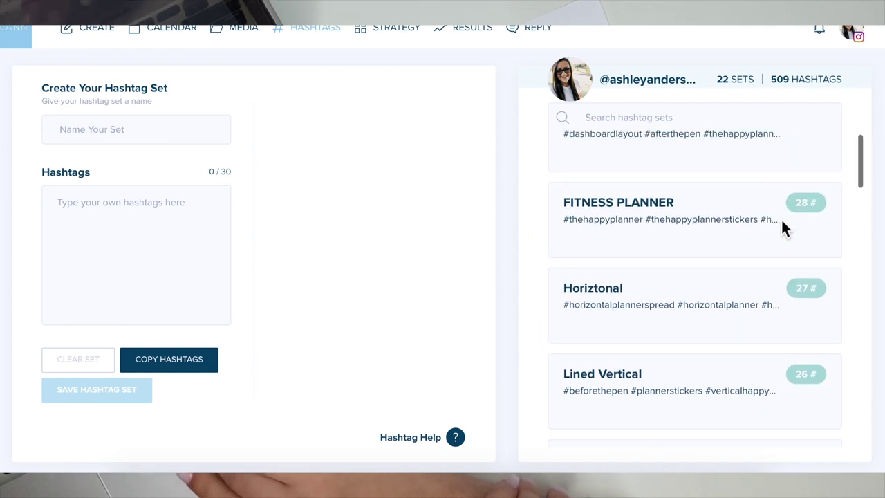
pyautogui.scroll(1, 783, 224)
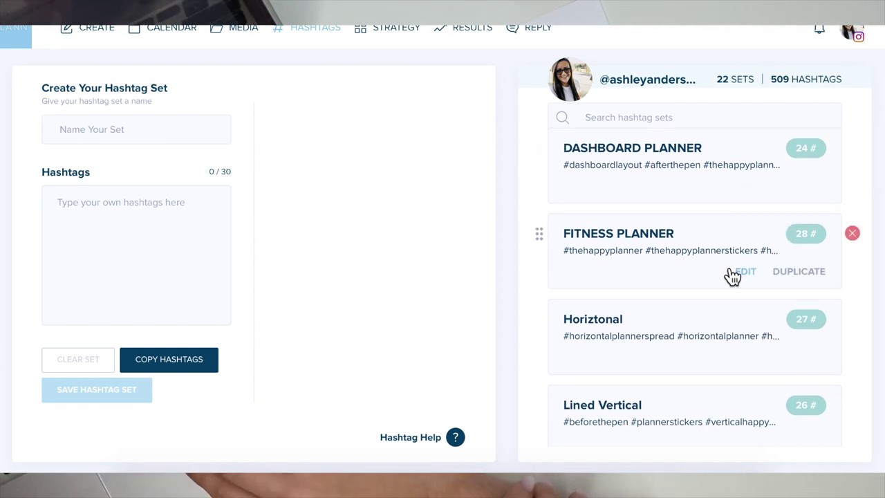
pyautogui.scroll(-2, 731, 275)
pyautogui.scroll(-2, 731, 275)
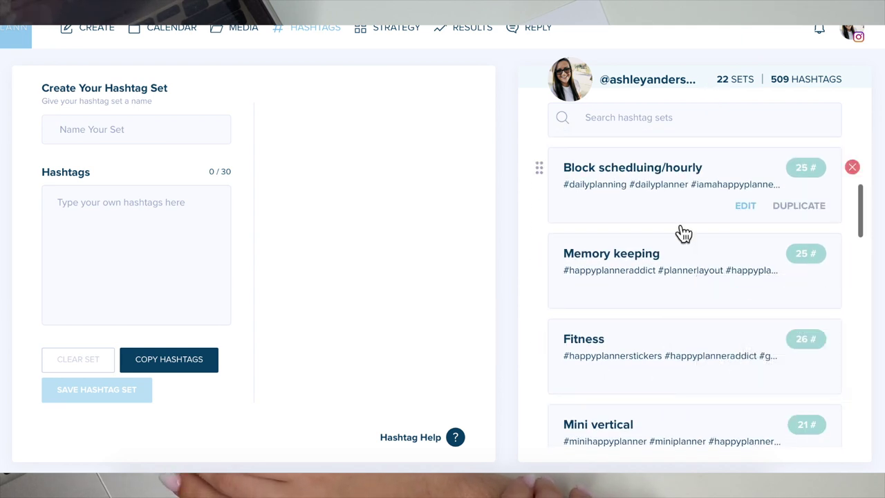
pyautogui.scroll(4, 683, 234)
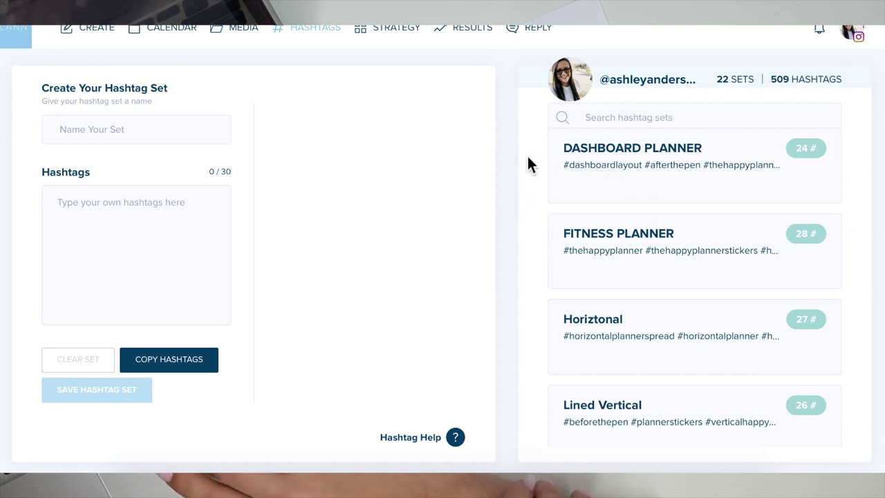
pyautogui.moveTo(642, 184)
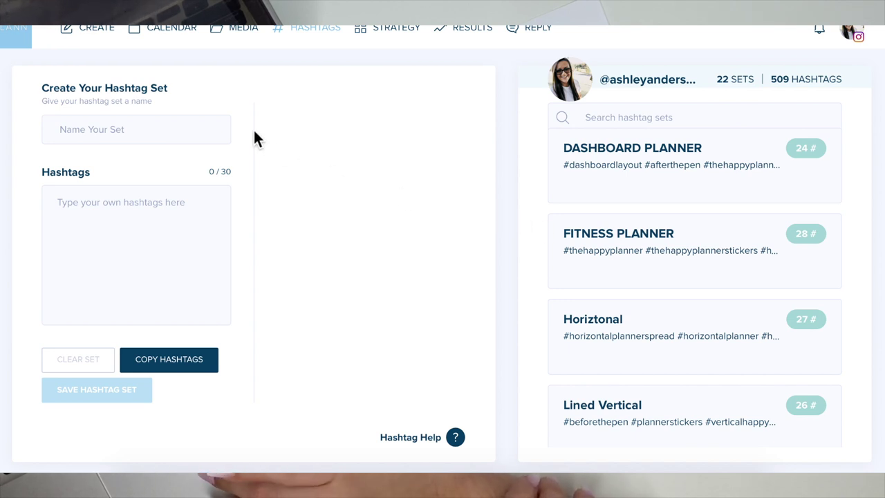
pyautogui.moveTo(619, 370)
pyautogui.scroll(-5, 596, 326)
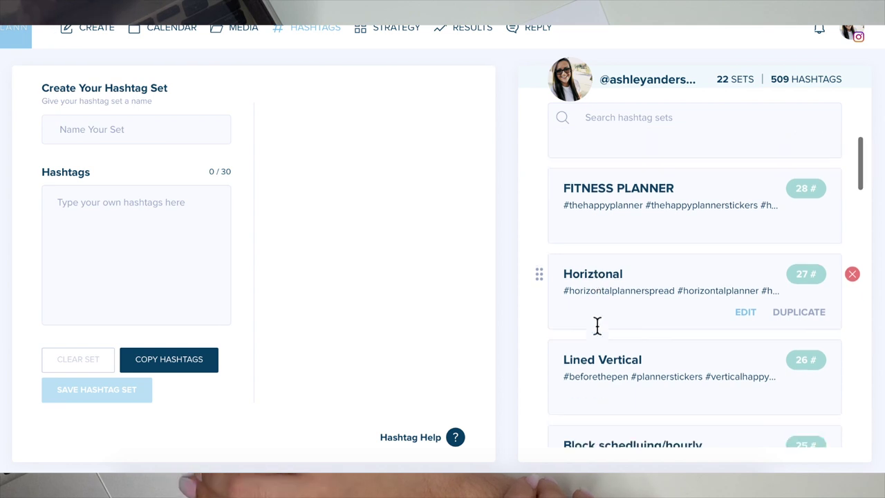
pyautogui.scroll(4, 600, 330)
pyautogui.scroll(2, 597, 325)
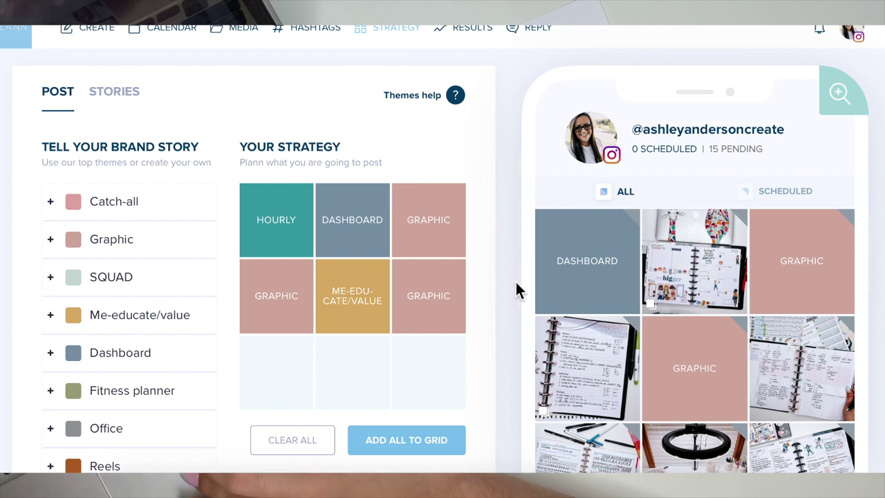
# Review the themed strategy layout against the placeholders and draft photos planned in the feed grid.
pyautogui.scroll(-2, 578, 365)
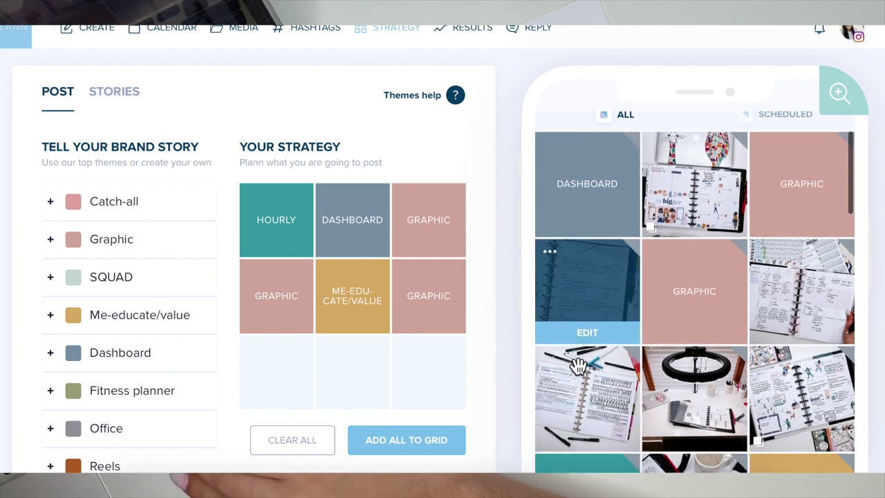
pyautogui.scroll(-5, 578, 365)
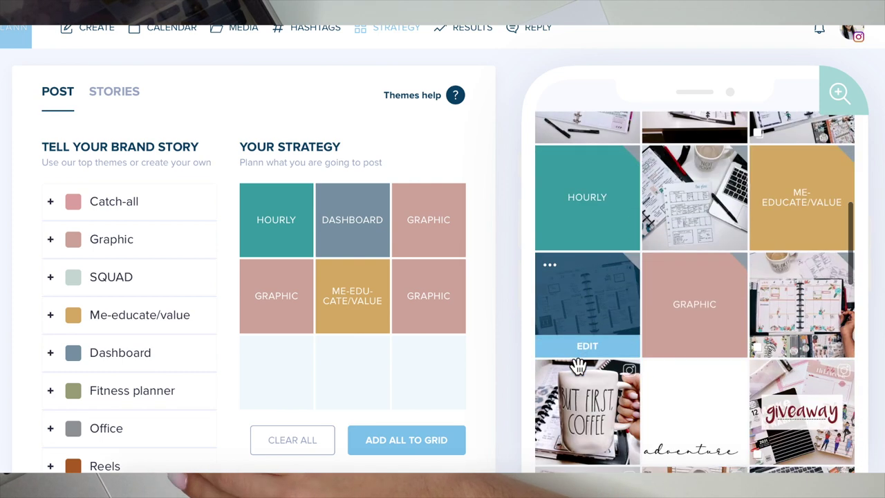
pyautogui.scroll(5, 573, 361)
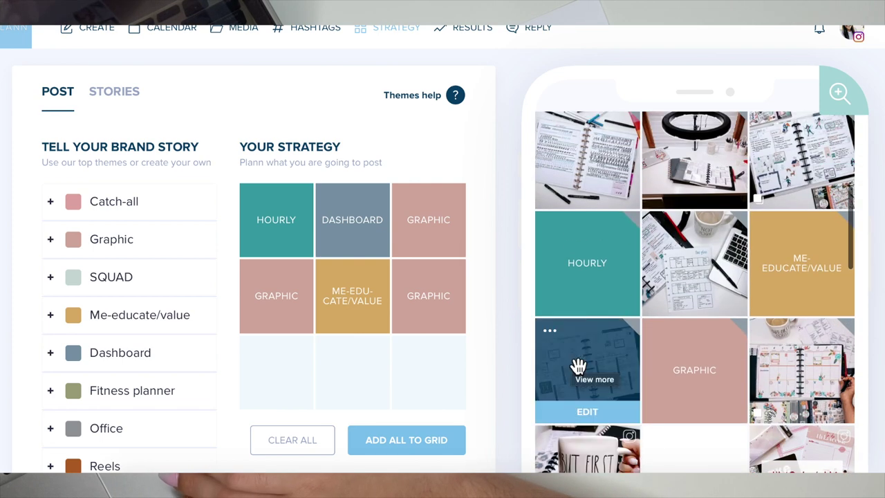
pyautogui.scroll(2, 579, 365)
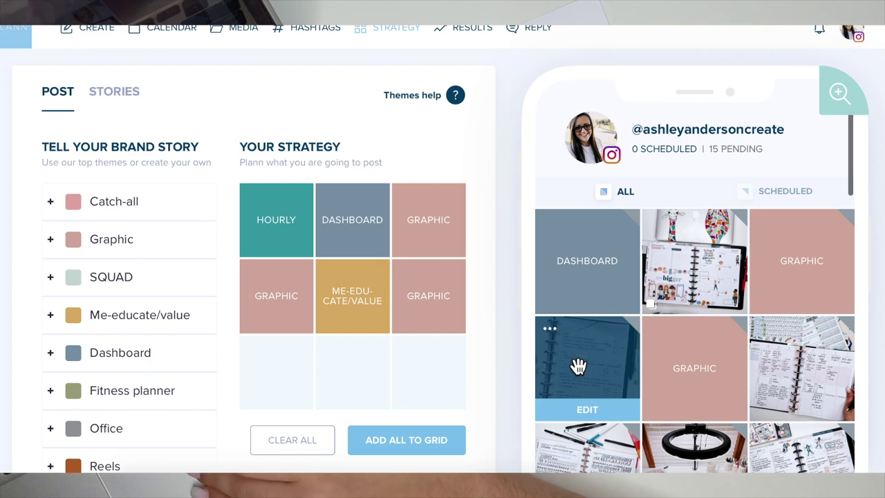
pyautogui.scroll(-5, 579, 364)
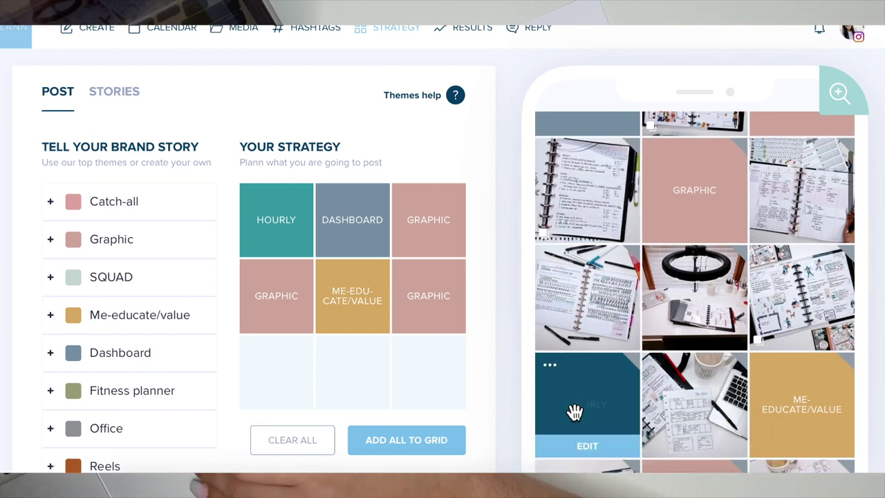
pyautogui.scroll(-2, 575, 412)
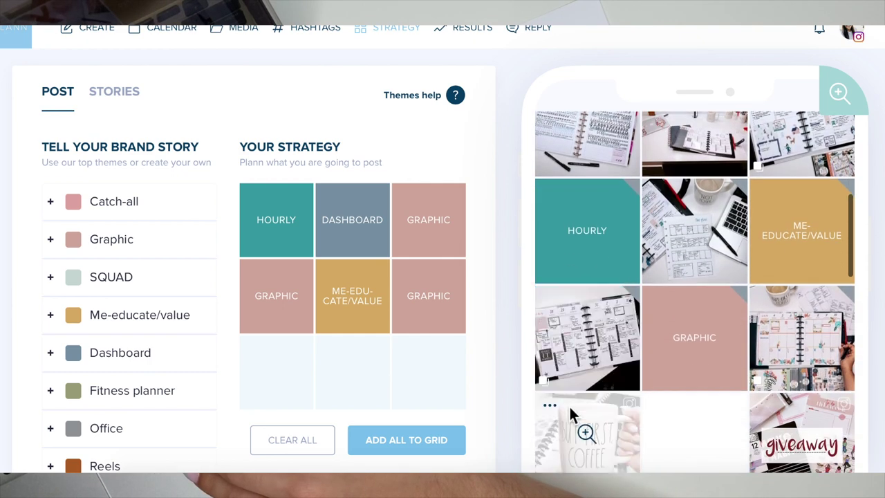
pyautogui.scroll(5, 569, 404)
pyautogui.scroll(-2, 503, 319)
pyautogui.scroll(2, 503, 319)
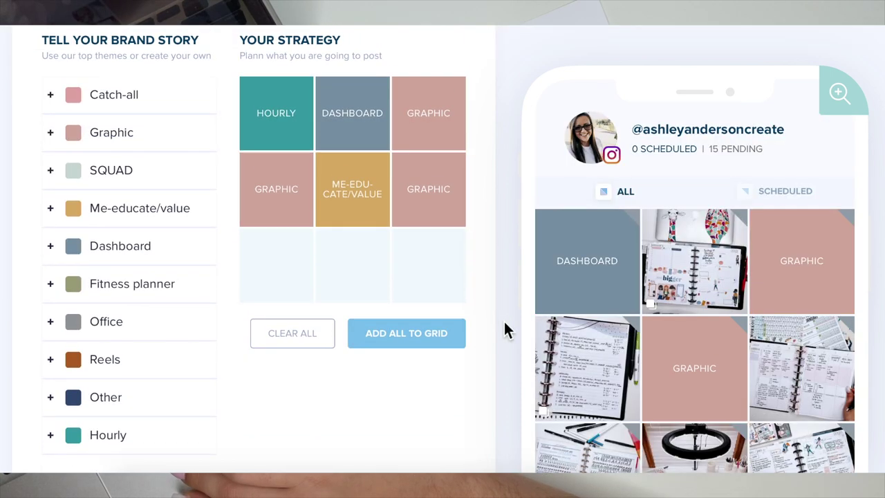